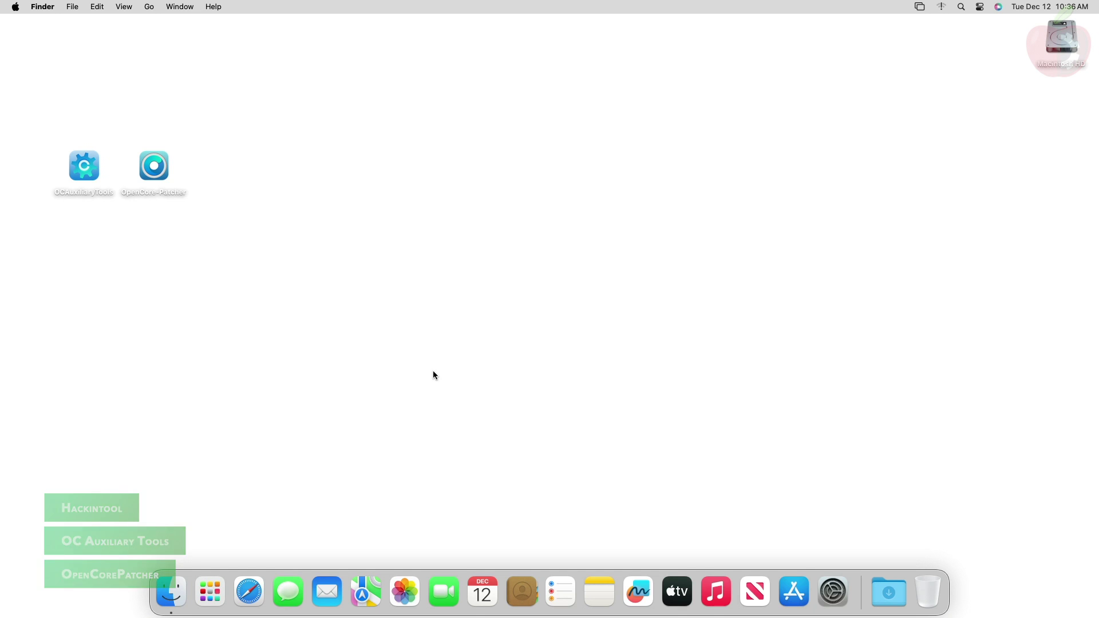
Launch Hackintool, check the GTX 1070 Ti GPU Name and QE/CI rows, then quit
{"action": "left_click", "coordinate": [210, 592]}
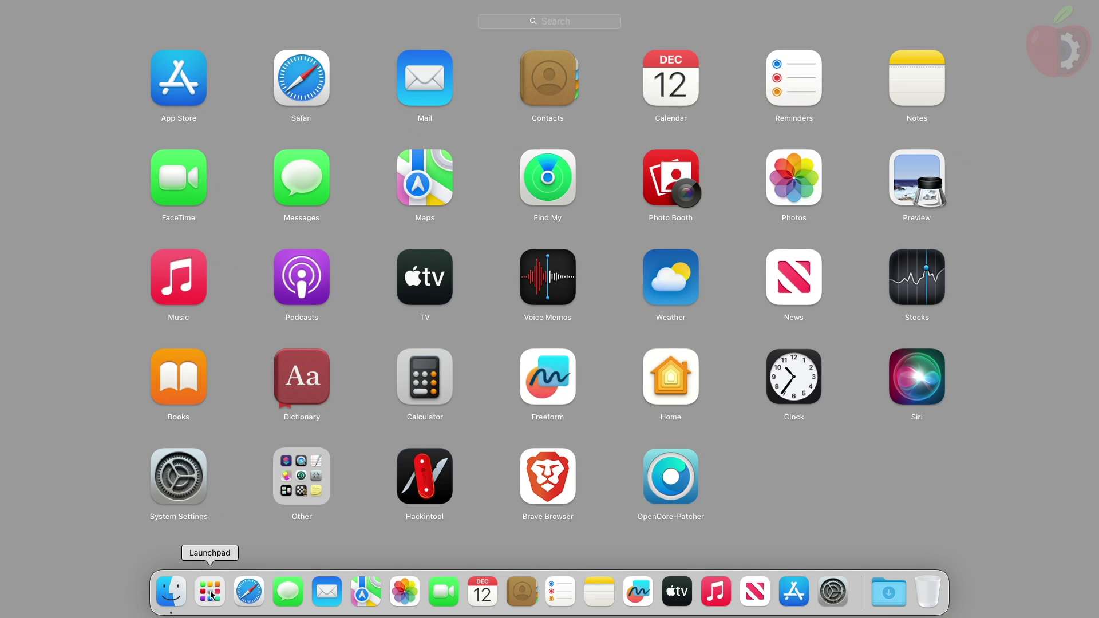
{"action": "left_click", "coordinate": [436, 463]}
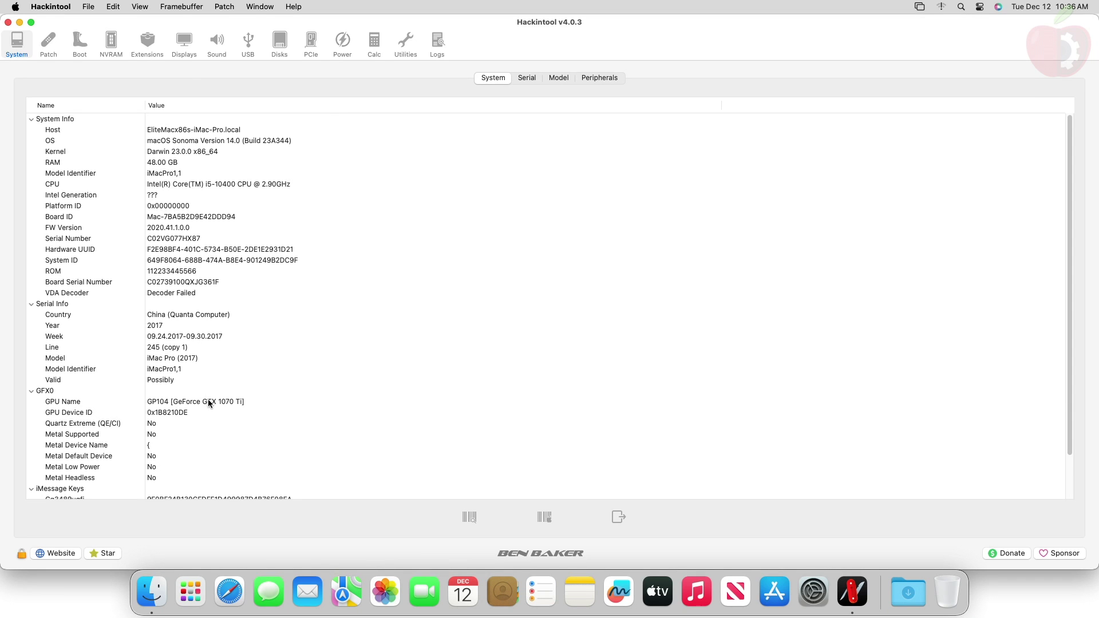
{"action": "left_click", "coordinate": [209, 404]}
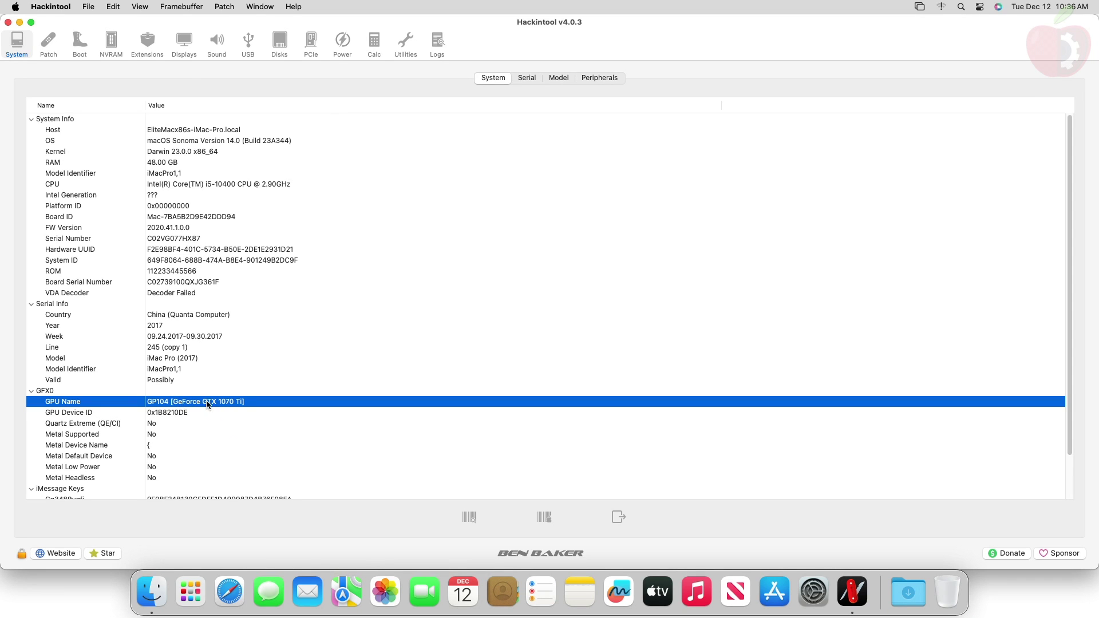
{"action": "left_click", "coordinate": [162, 423]}
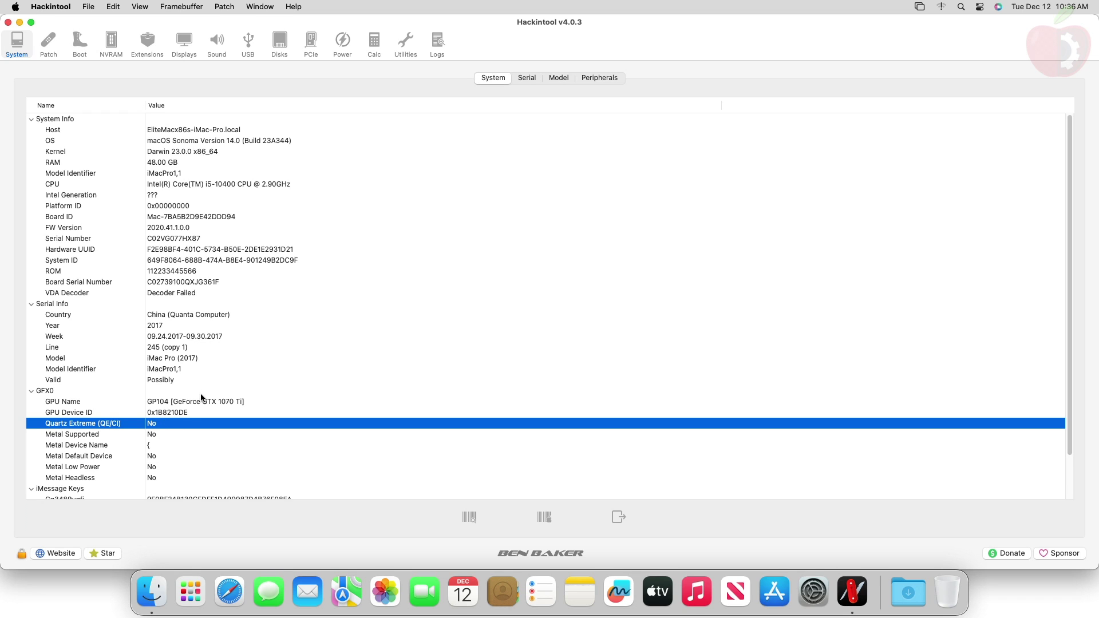
{"action": "key", "text": "super+q"}
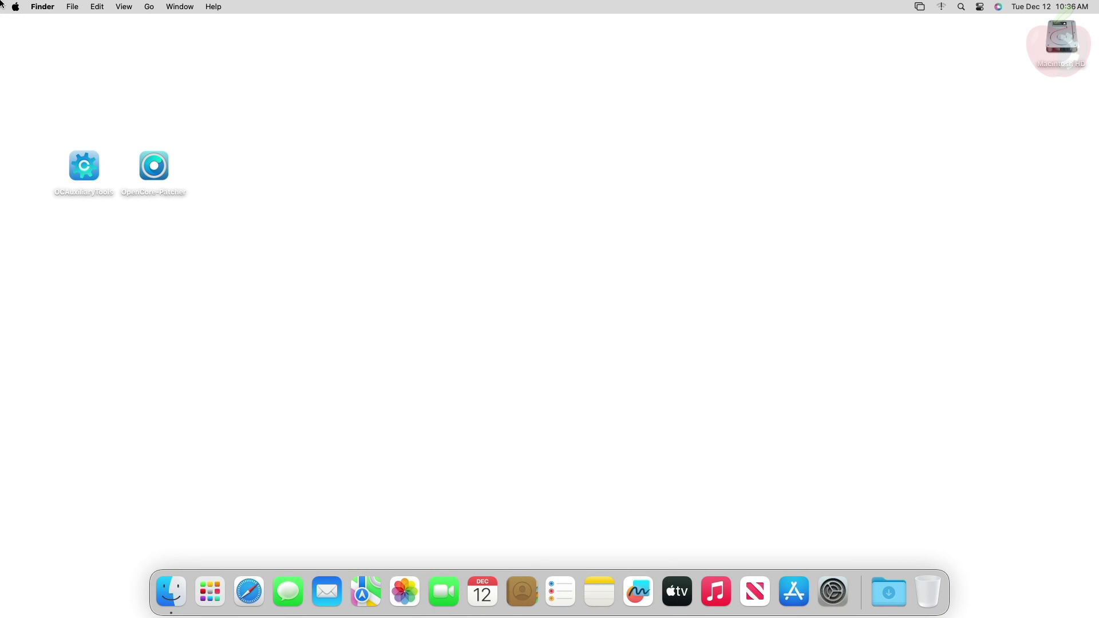
Review the graphics summary in Apple menu > About This Mac, then close it
{"action": "left_click", "coordinate": [15, 6]}
{"action": "left_click", "coordinate": [34, 28]}
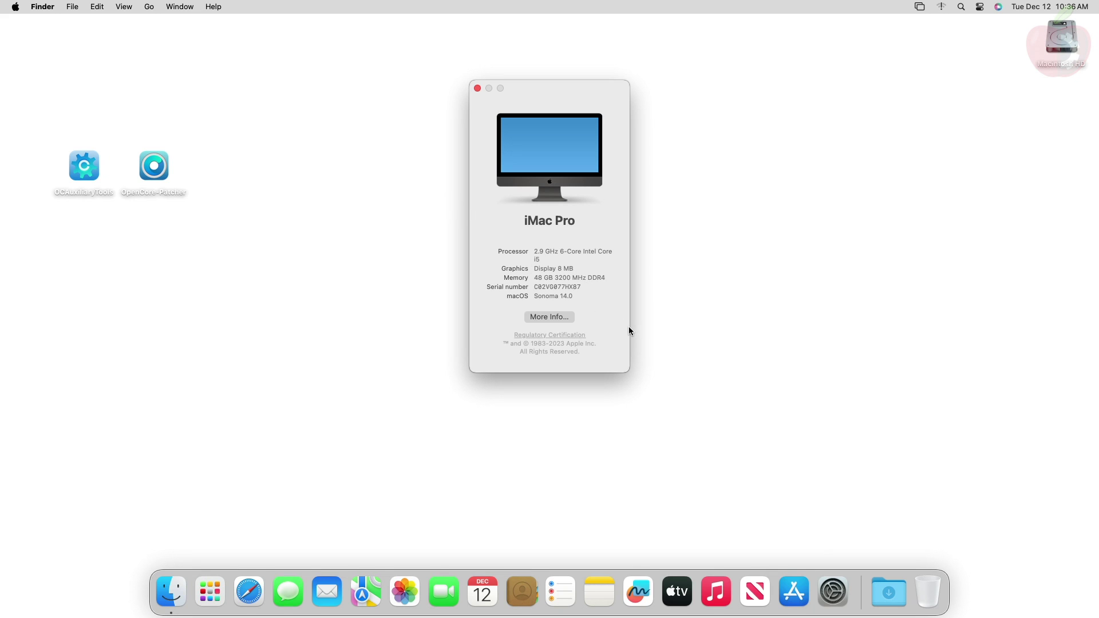
{"action": "key", "text": "super+w"}
Open OCAuxiliaryTools from the desktop using its right-click Open option
{"action": "left_click", "coordinate": [89, 166]}
{"action": "right_click", "coordinate": [88, 165]}
{"action": "left_click", "coordinate": [102, 167]}
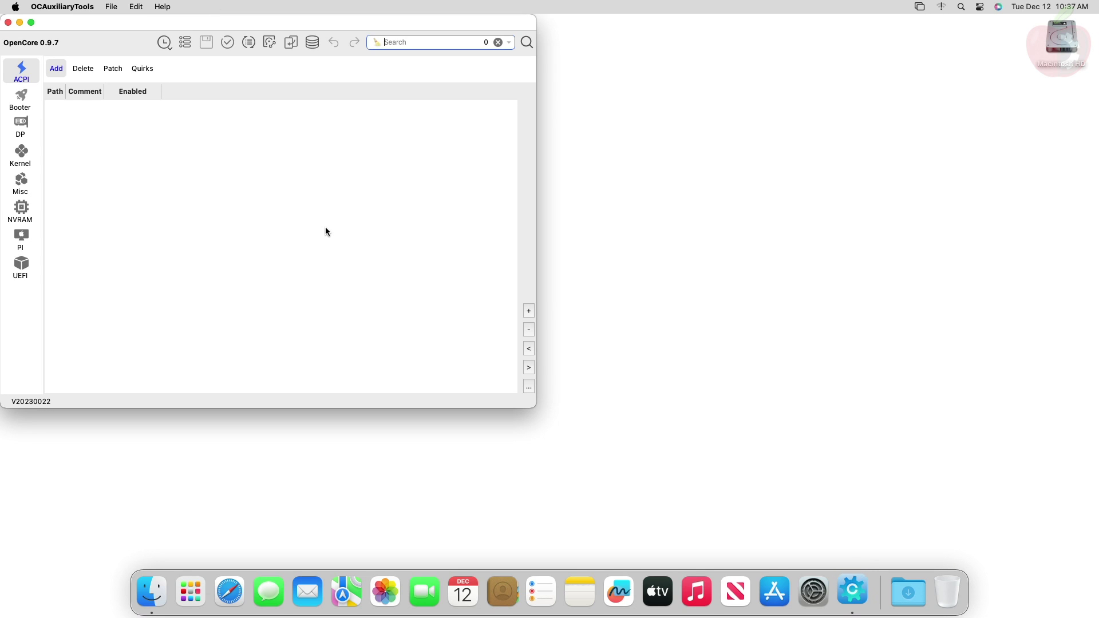
Mount the disk0s1 EFI partition via Edit > Mount ESP, authorising with the admin password
{"action": "left_click", "coordinate": [137, 6]}
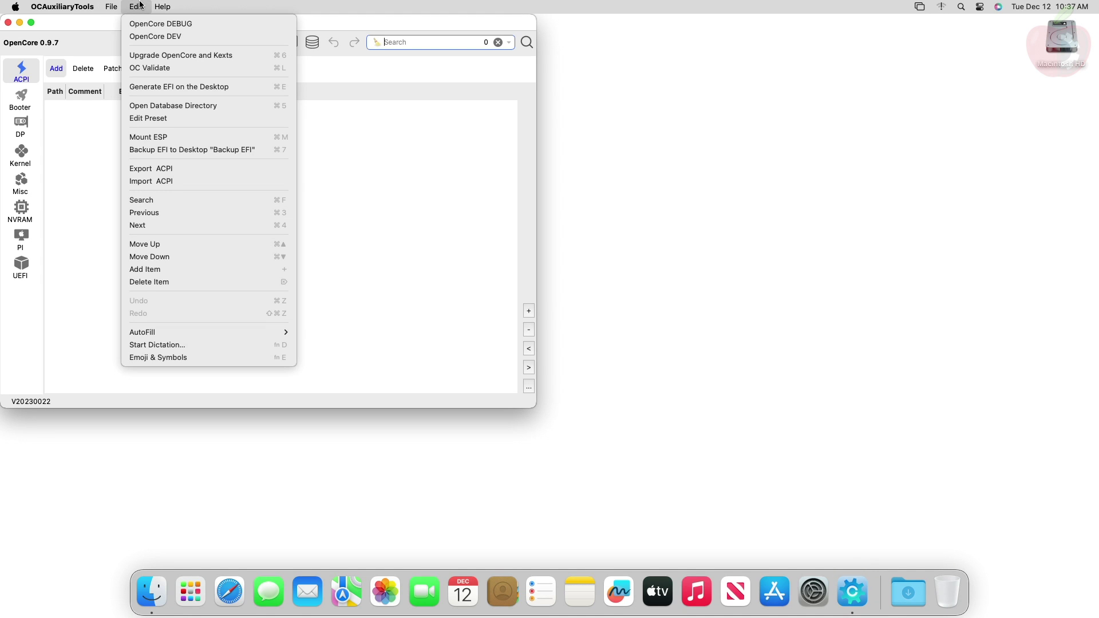
{"action": "left_click", "coordinate": [171, 139]}
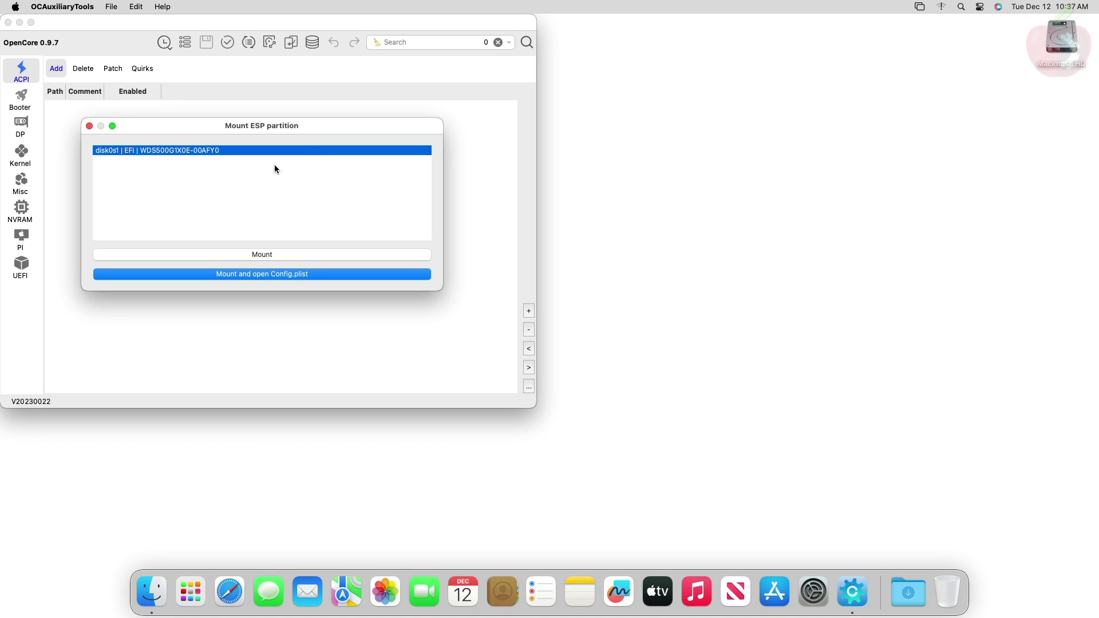
{"action": "left_click", "coordinate": [258, 254]}
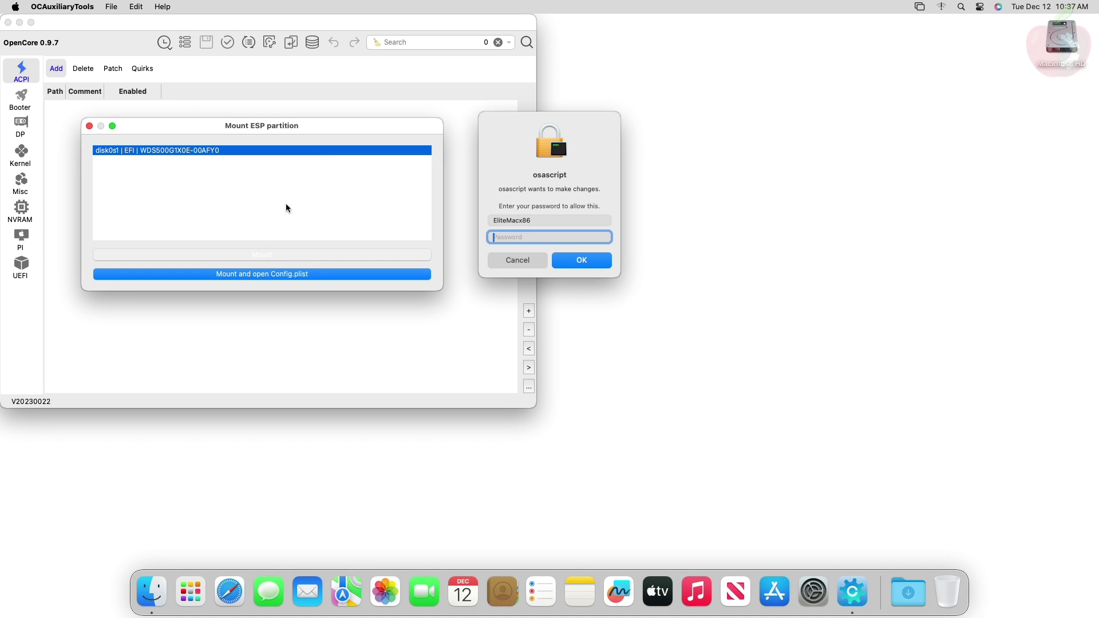
{"action": "type", "text": "•••••"}
{"action": "key", "text": "Return"}
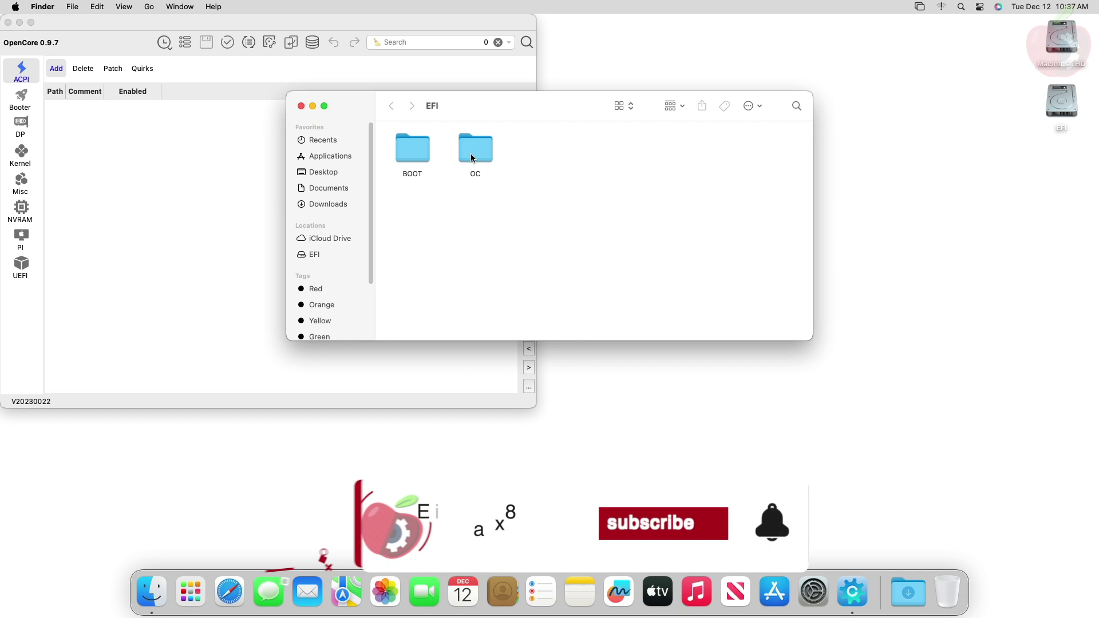
Check Lilu.kext and WhateverGreen.kext in EFI/OC/Kexts, then open config.plist in OCAuxiliaryTools
{"action": "left_click", "coordinate": [473, 158]}
{"action": "double_click", "coordinate": [473, 157]}
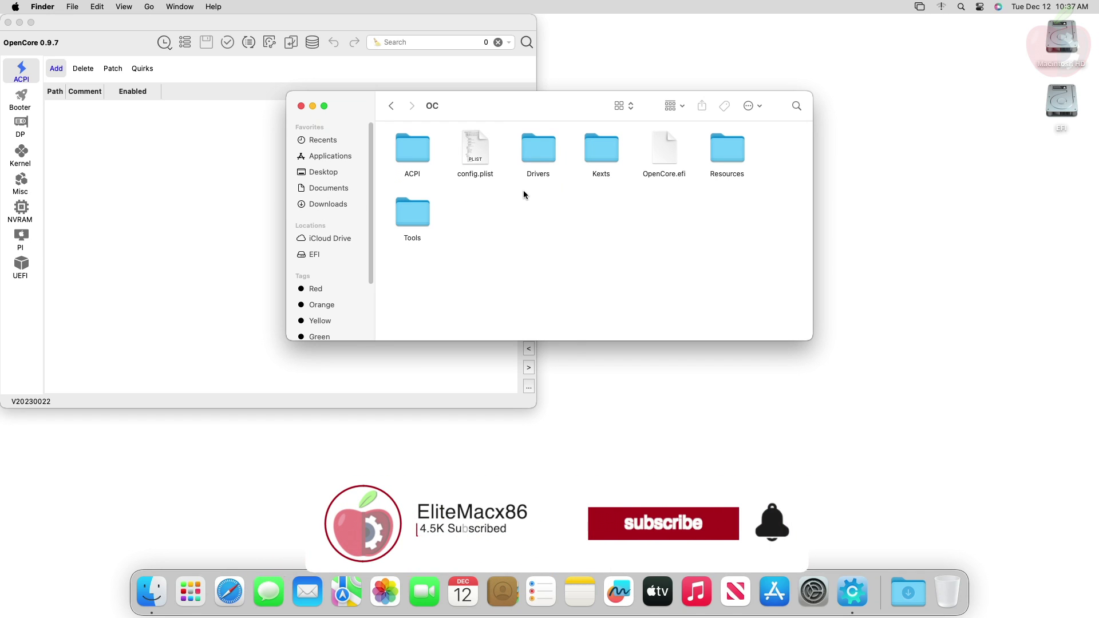
{"action": "left_click", "coordinate": [600, 151]}
{"action": "double_click", "coordinate": [599, 151]}
{"action": "left_click", "coordinate": [476, 160]}
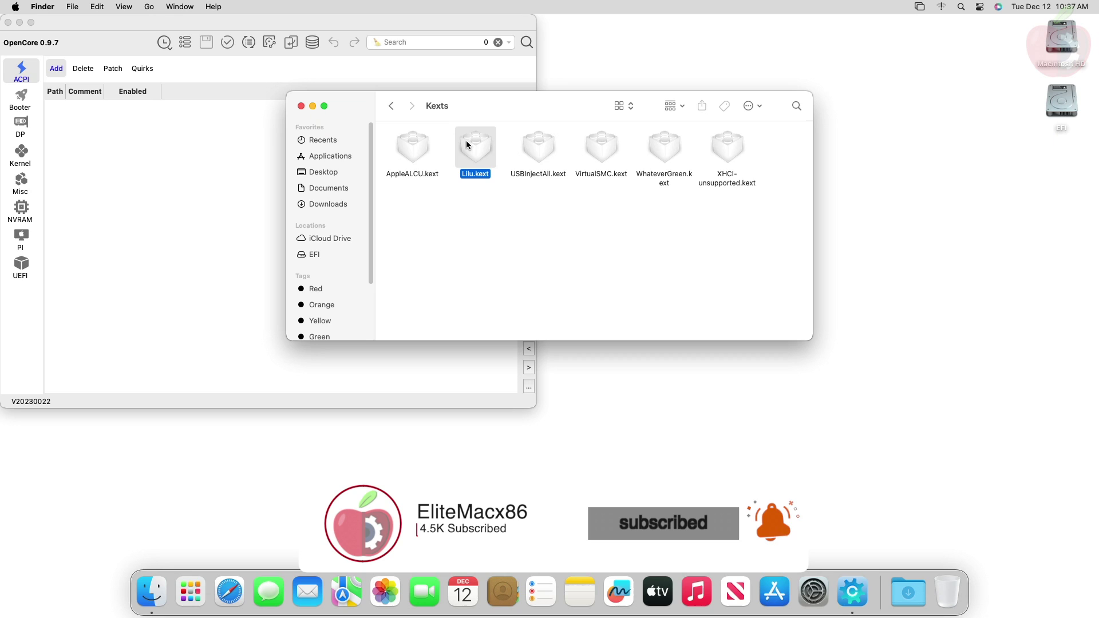
{"action": "left_click", "coordinate": [669, 149]}
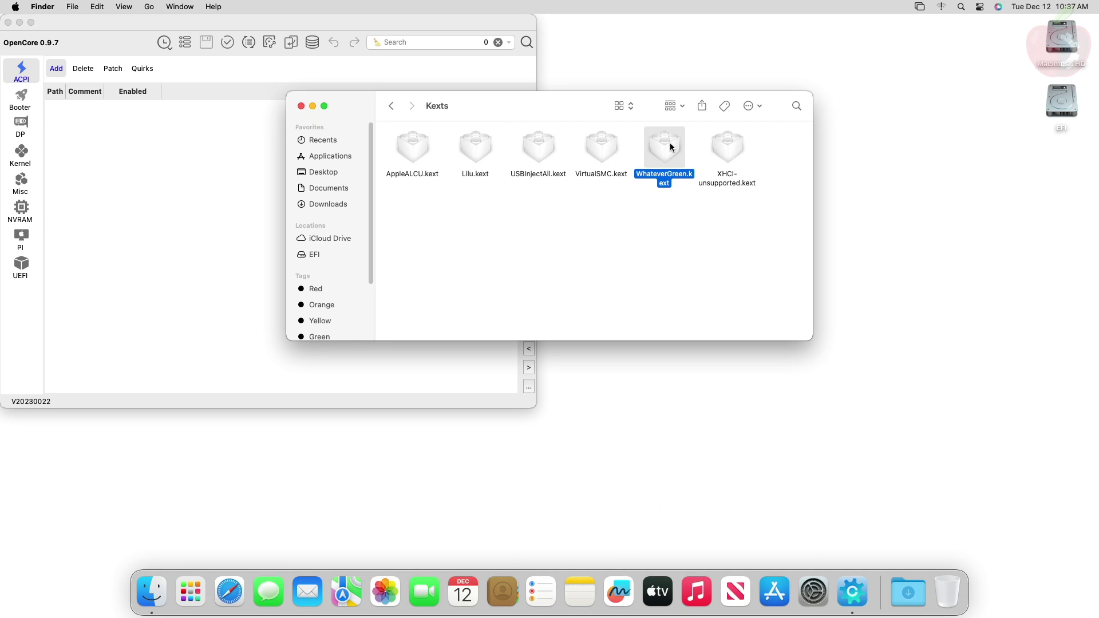
{"action": "left_click", "coordinate": [392, 106]}
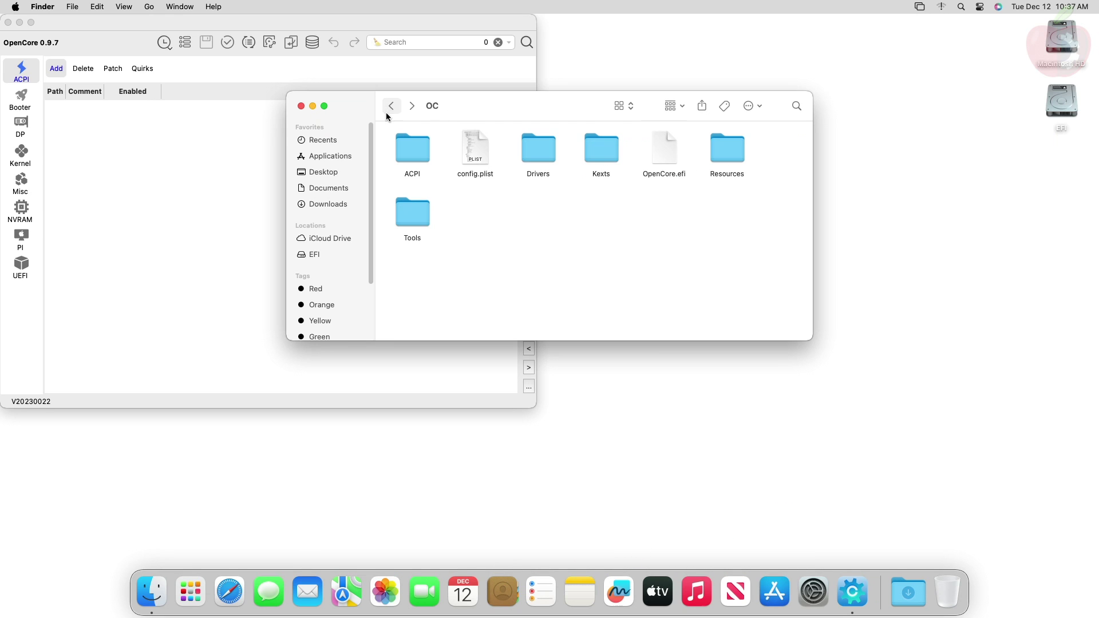
{"action": "double_click", "coordinate": [478, 156]}
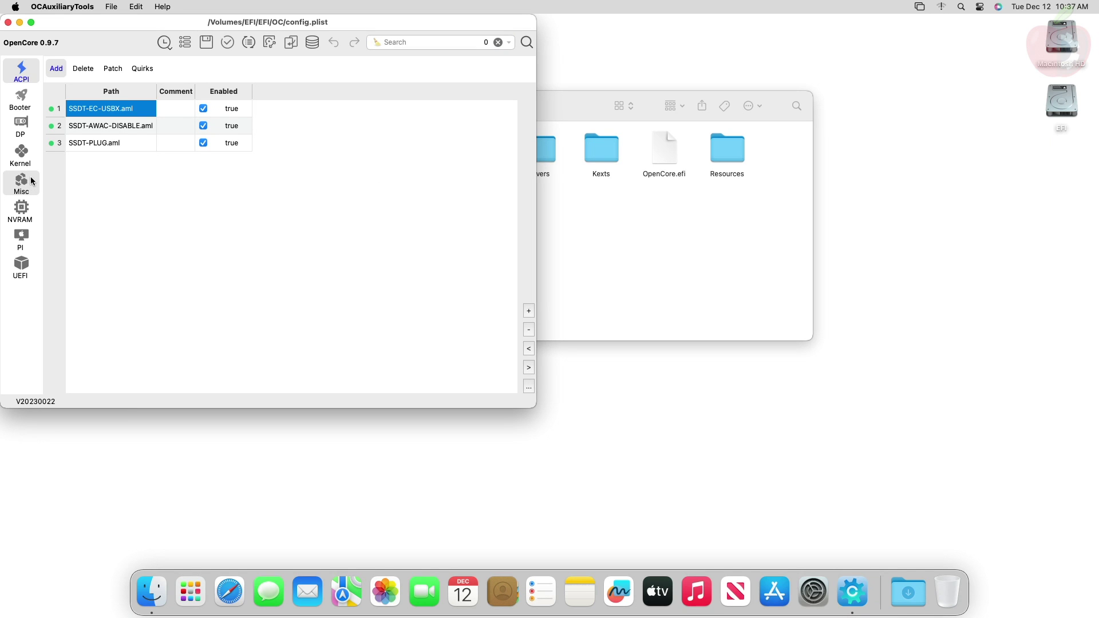
Confirm WhateverGreen.kext under Kernel and set Misc > Security SecureBootModel to Disabled
{"action": "left_click", "coordinate": [22, 154]}
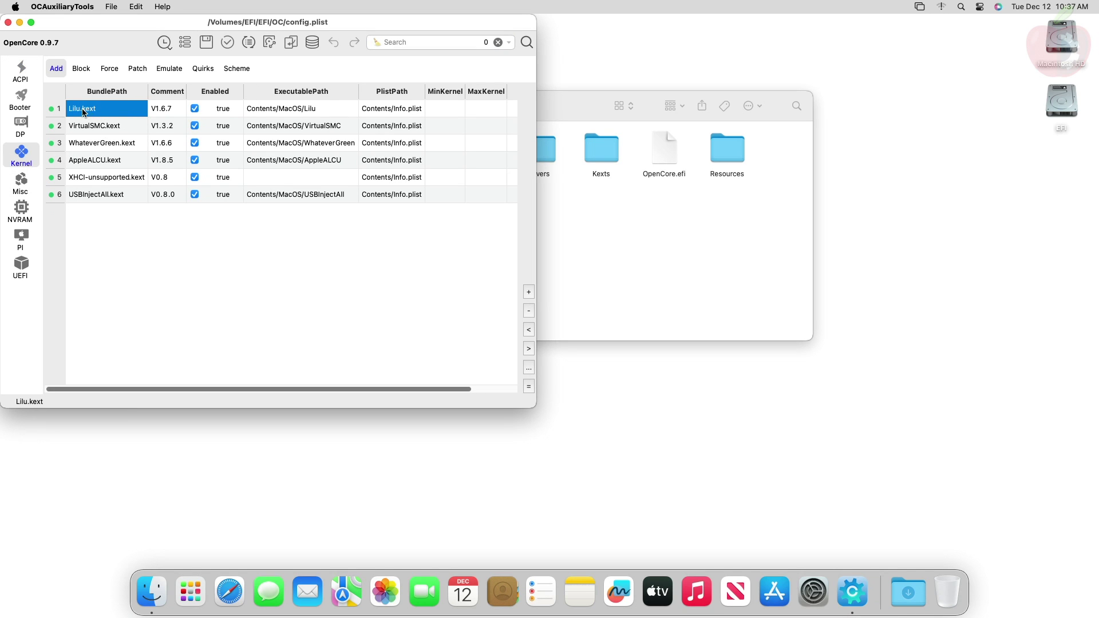
{"action": "left_click", "coordinate": [94, 150]}
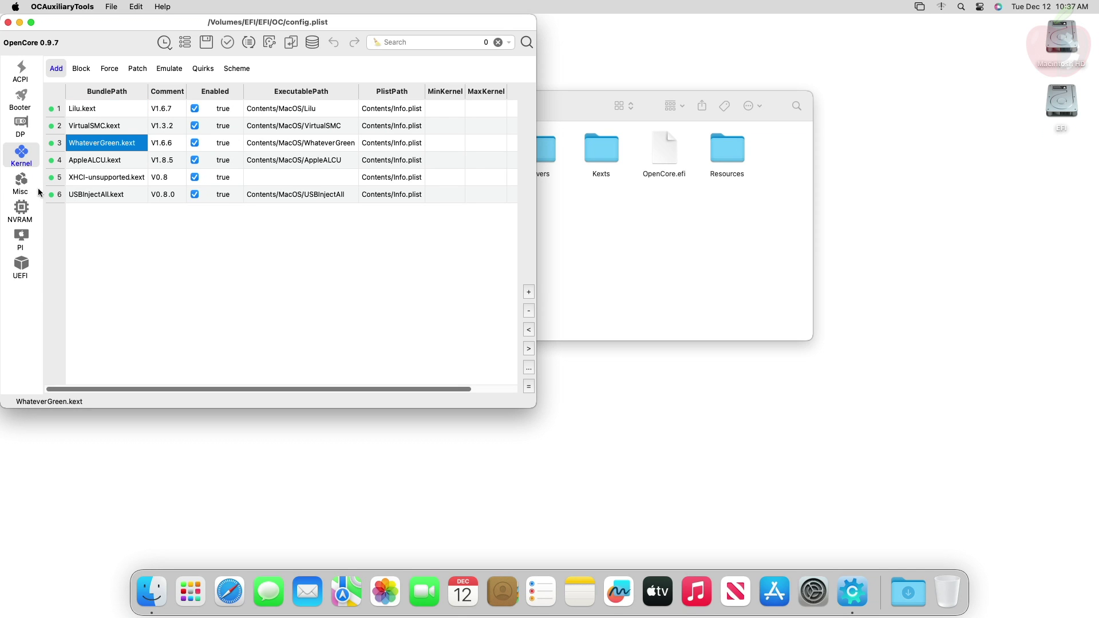
{"action": "left_click", "coordinate": [21, 183]}
{"action": "left_click", "coordinate": [120, 68]}
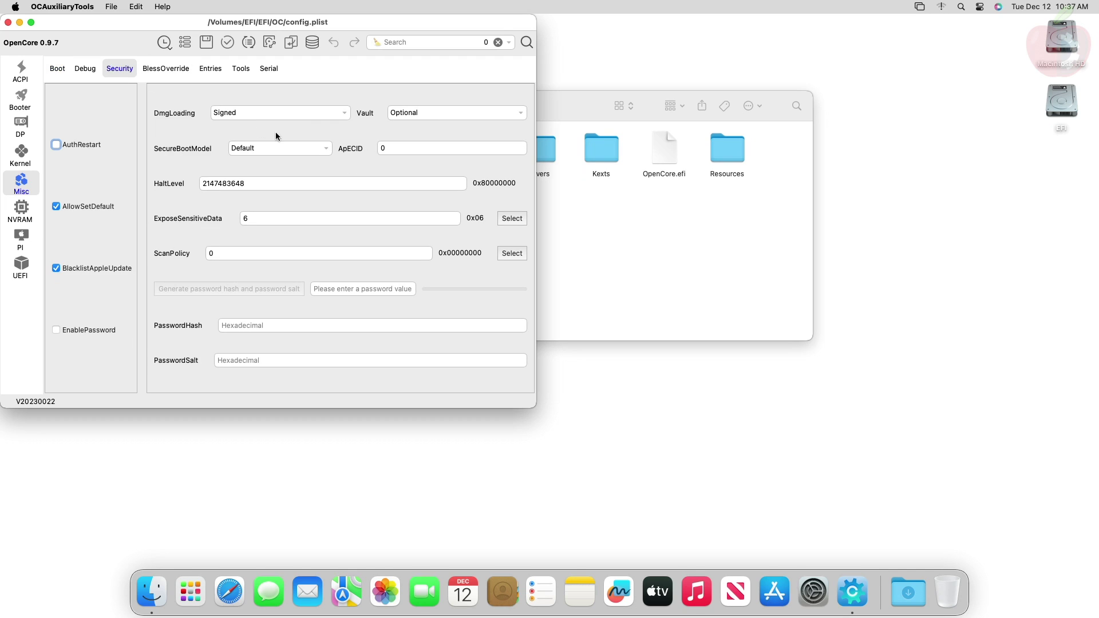
{"action": "left_click", "coordinate": [323, 150]}
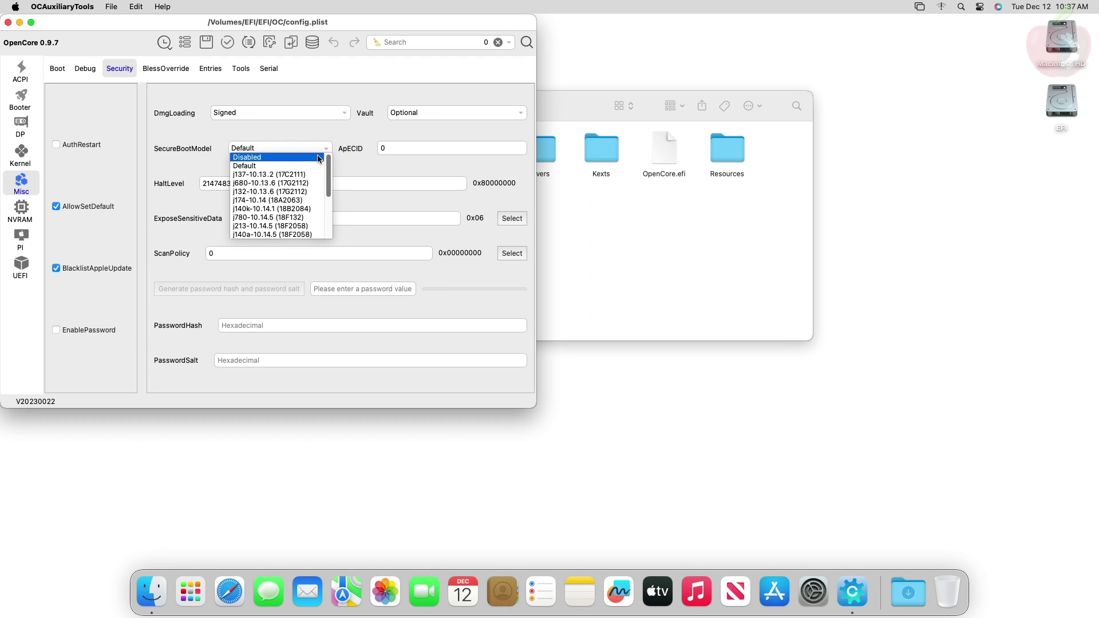
{"action": "left_click", "coordinate": [320, 163]}
Add the AMFI and NVIDIA flags (amfi_get_out_of_…) to boot-args in the 7C436110 NVRAM entry
{"action": "left_click", "coordinate": [21, 210]}
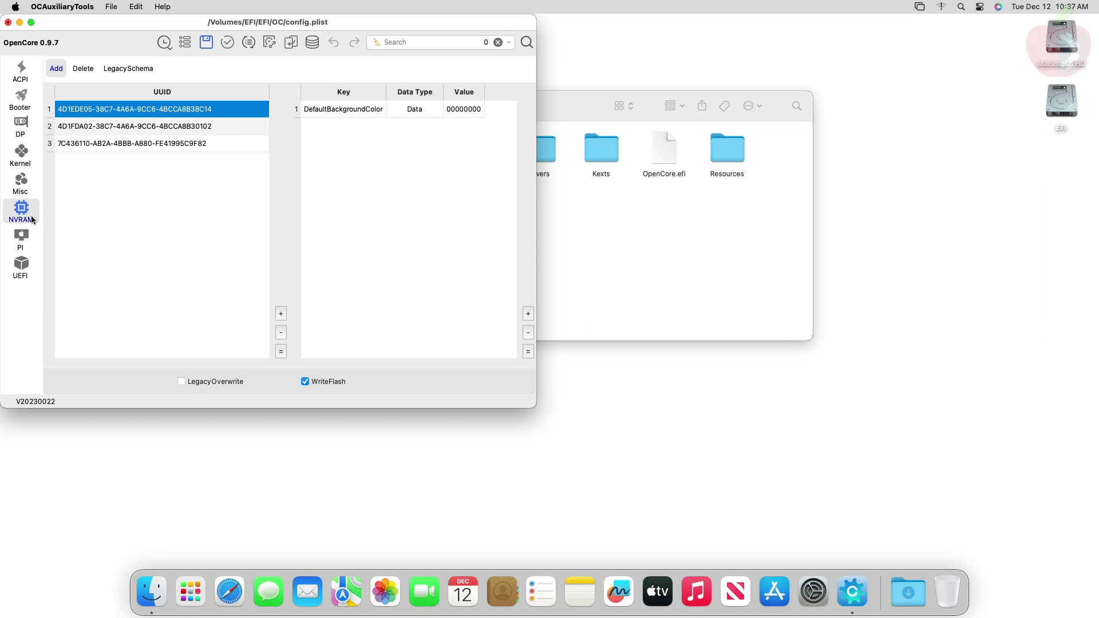
{"action": "left_click", "coordinate": [209, 138]}
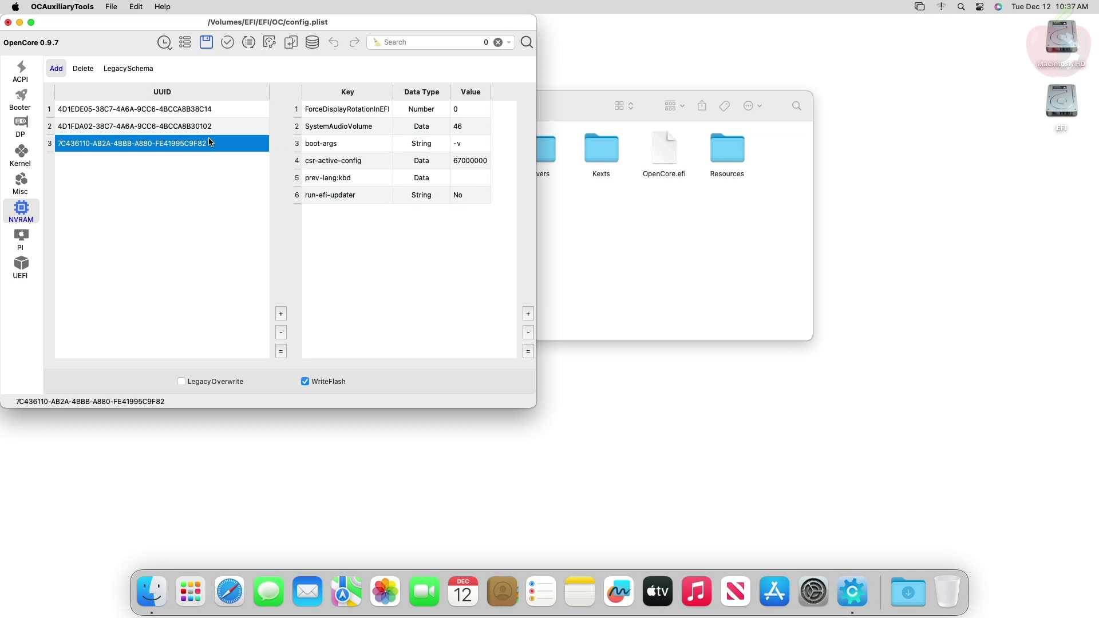
{"action": "double_click", "coordinate": [463, 144]}
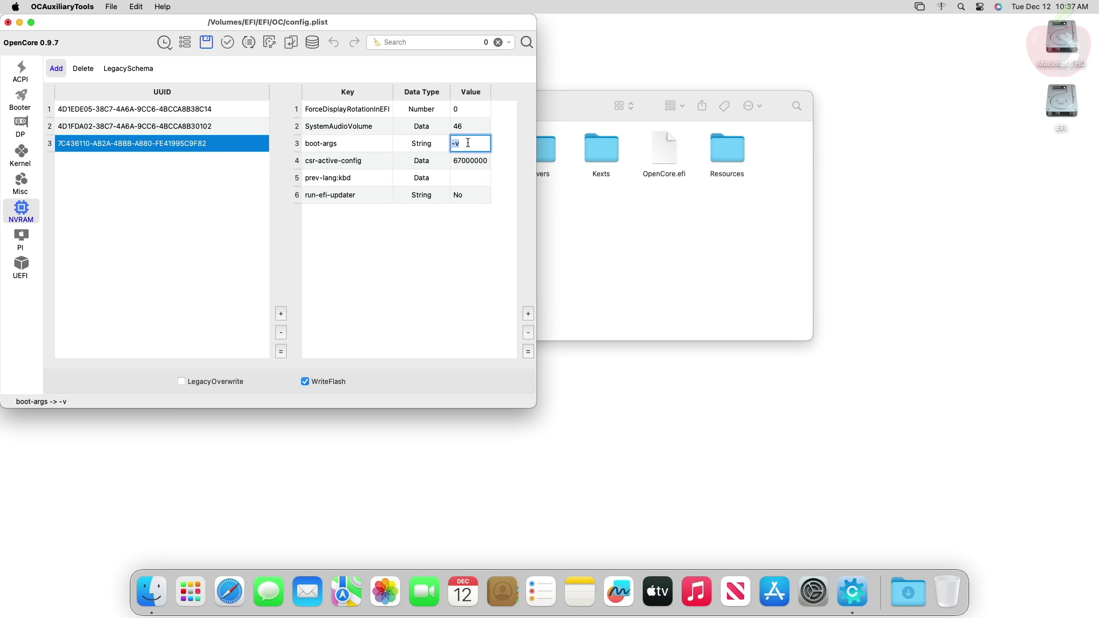
{"action": "type", "text": "amfi_"}
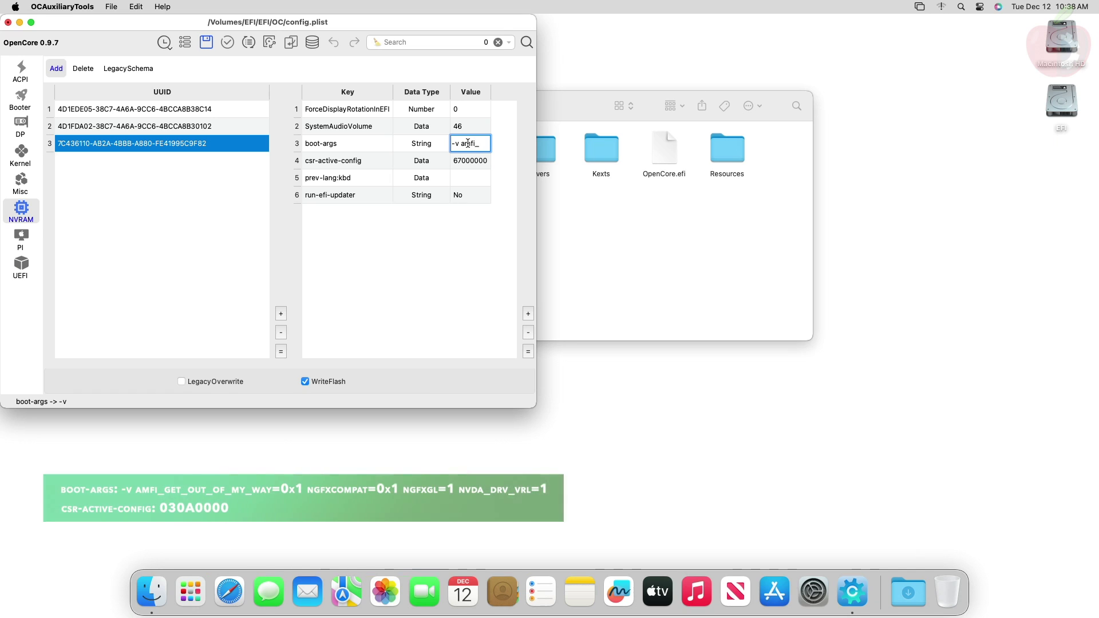
{"action": "type", "text": "get_out_of_"}
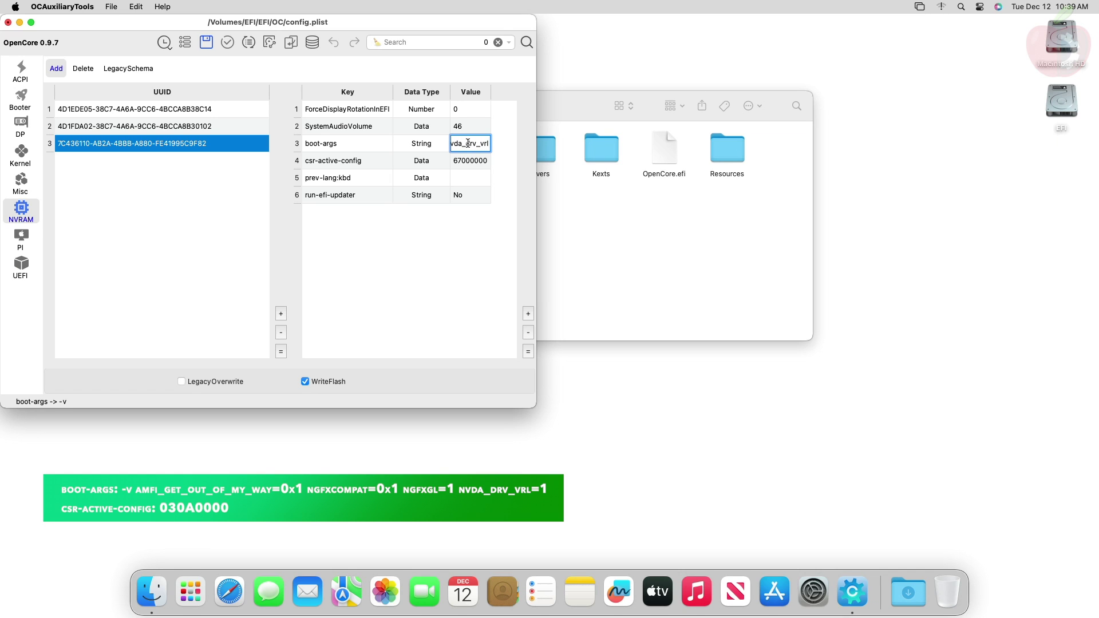
{"action": "key", "text": "Return"}
{"action": "mouse_move", "coordinate": [410, 354]}
{"action": "left_mouse_down"}
{"action": "mouse_move", "coordinate": [507, 367]}
{"action": "mouse_move", "coordinate": [389, 356]}
{"action": "left_mouse_up"}
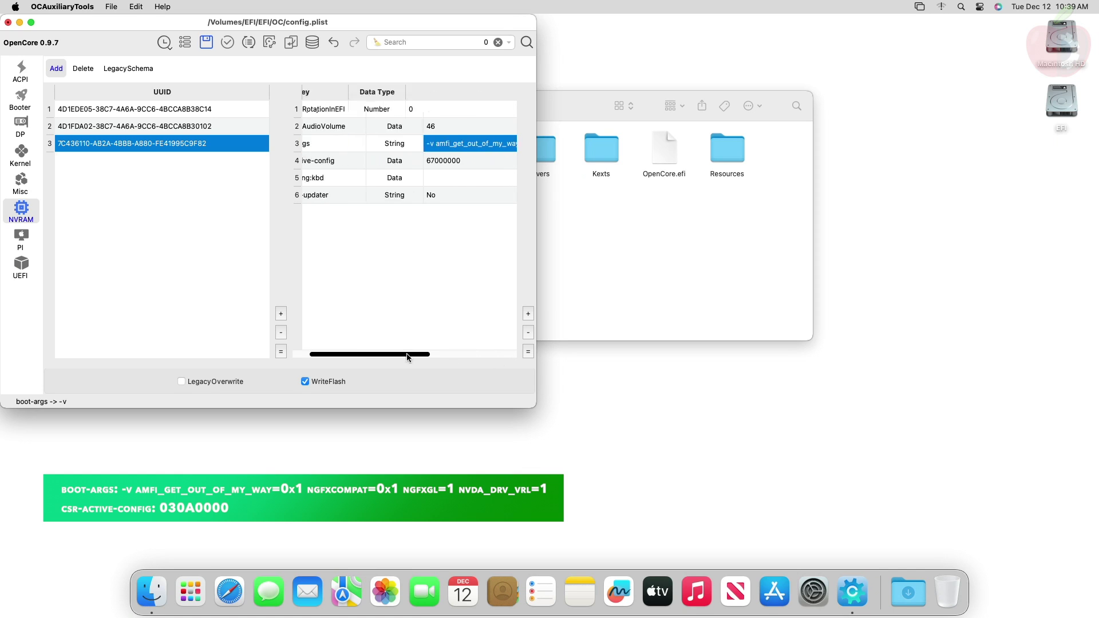
Set csr-active-config to 030A0000
{"action": "double_click", "coordinate": [476, 160]}
{"action": "type", "text": "030A"}
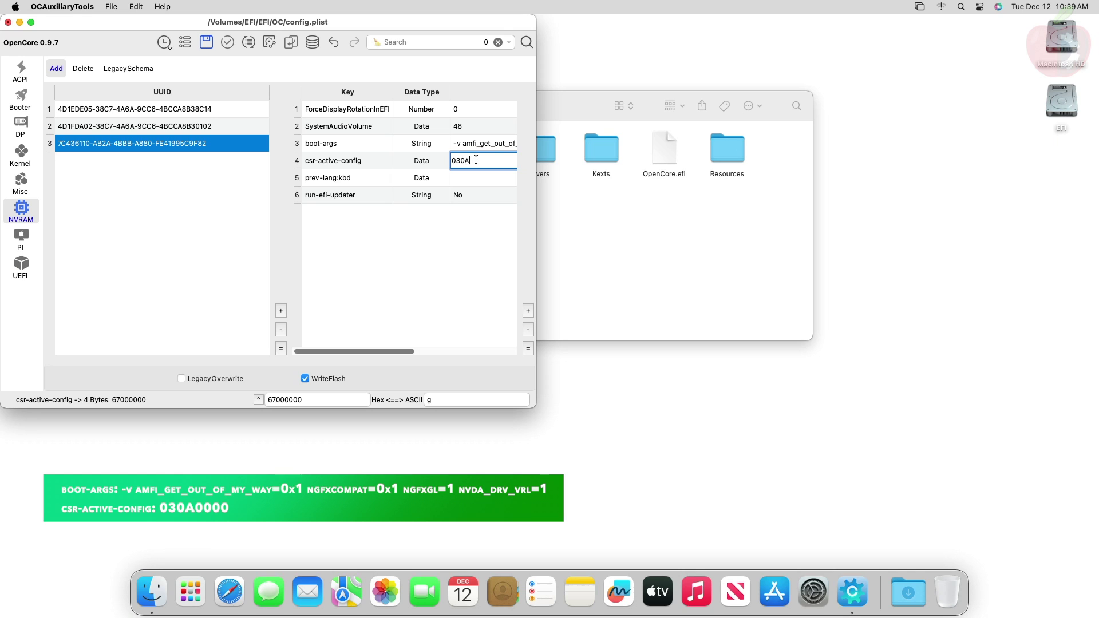
{"action": "type", "text": "0000"}
{"action": "key", "text": "Return"}
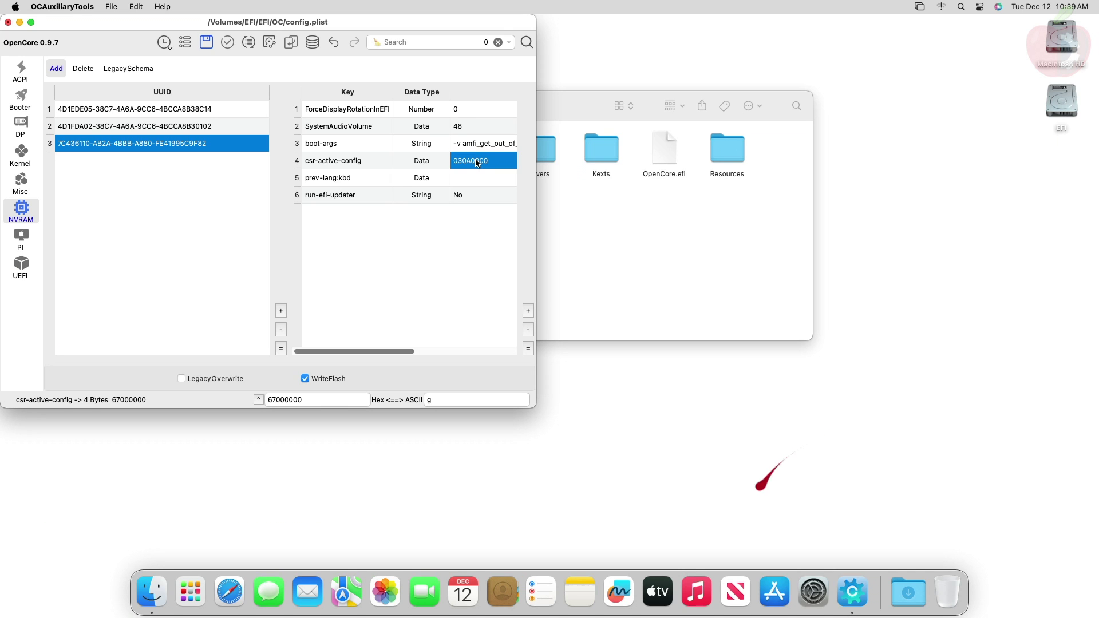
Save config.plist, close the OC folder window and eject the EFI drive
{"action": "left_click", "coordinate": [7, 22]}
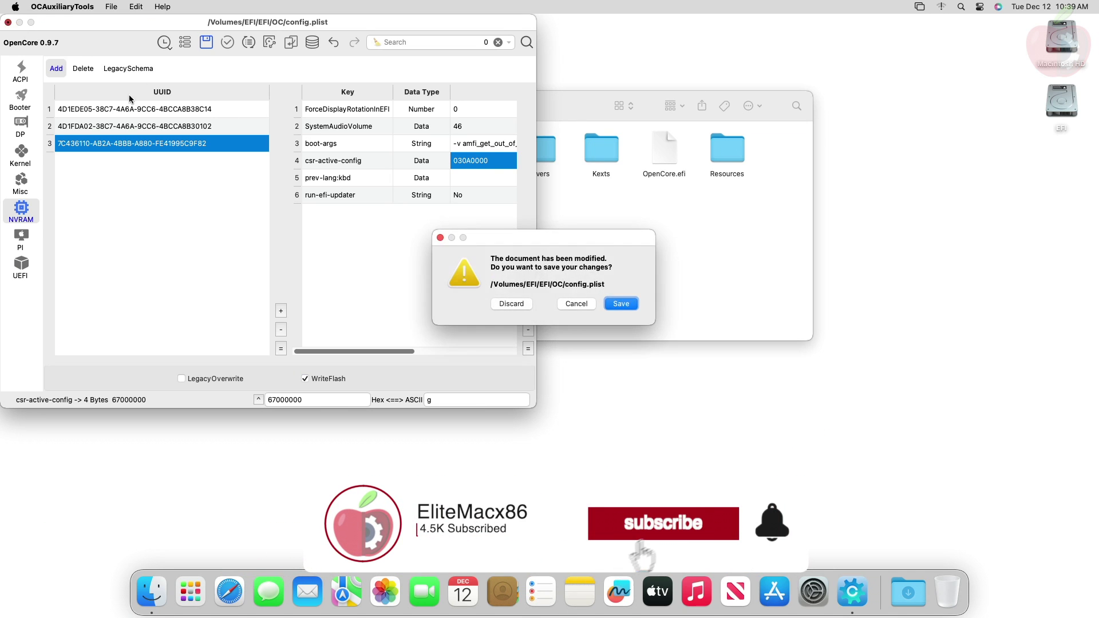
{"action": "left_click", "coordinate": [619, 304]}
{"action": "left_click", "coordinate": [300, 106]}
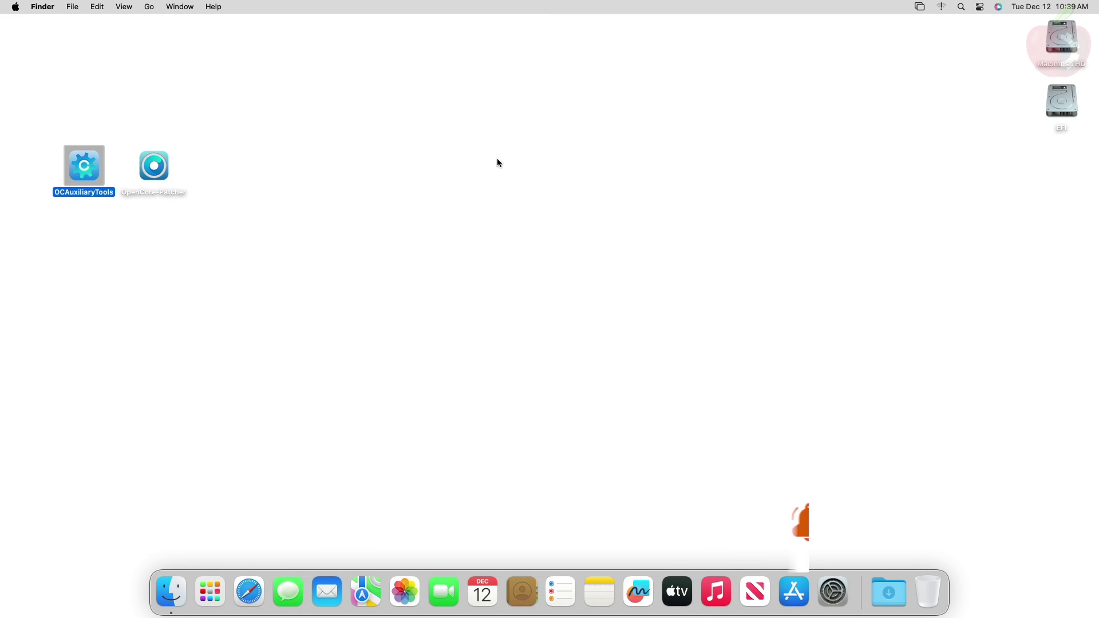
{"action": "right_click", "coordinate": [1065, 104]}
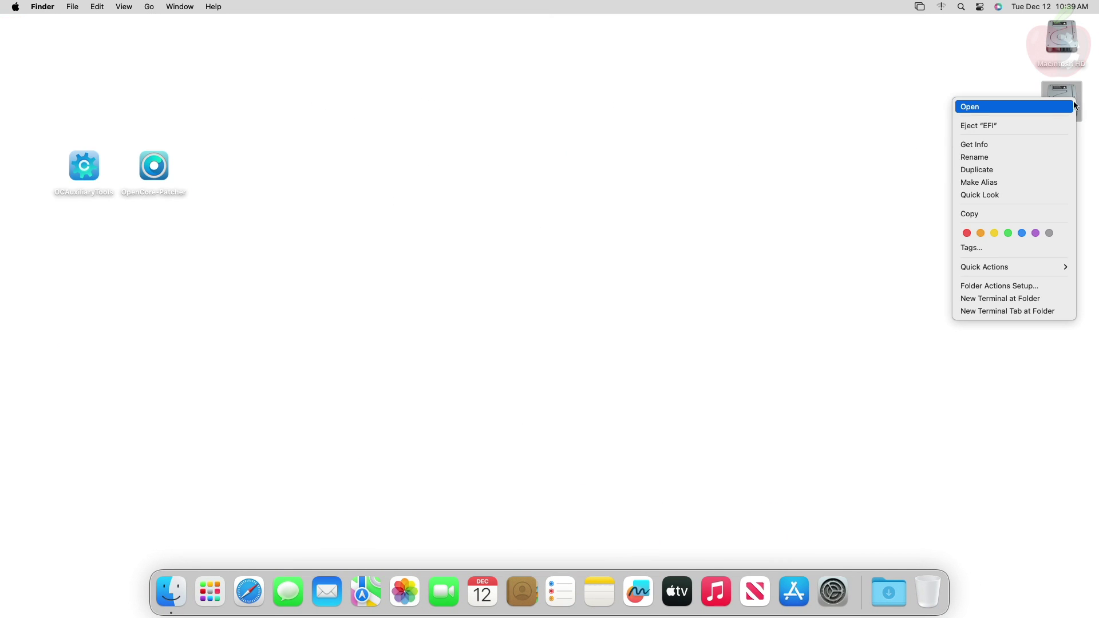
{"action": "left_click", "coordinate": [1011, 127]}
Open the Apple menu to restart the Mac
{"action": "left_click", "coordinate": [15, 7]}
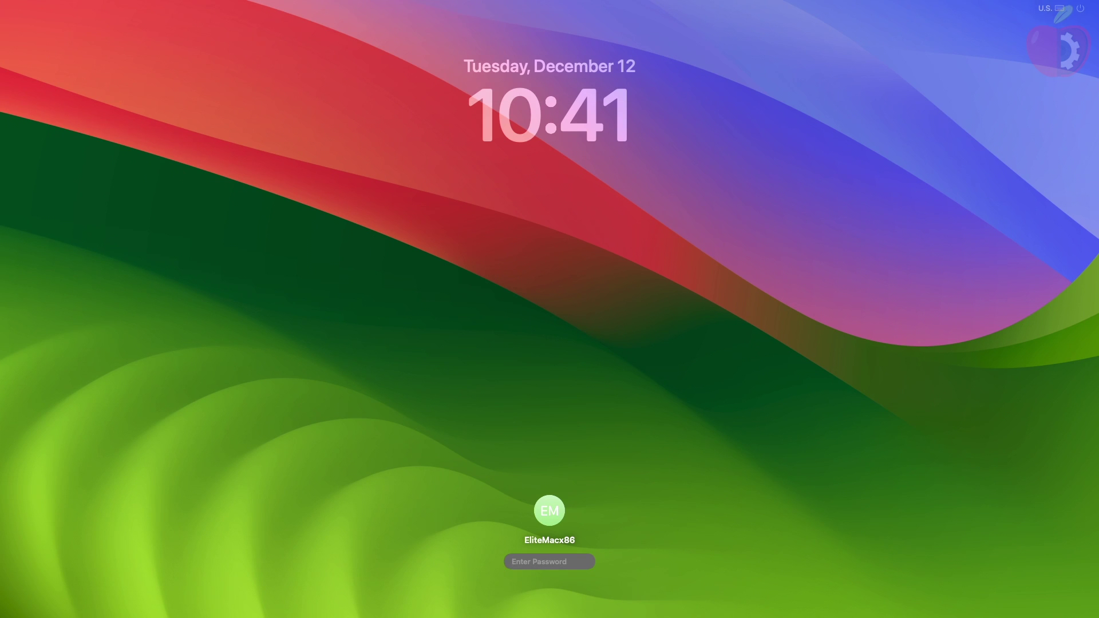
Sign in with the account password and open OpenCore-Patcher from the desktop
{"action": "type", "text": "•••••"}
{"action": "key", "text": "Return"}
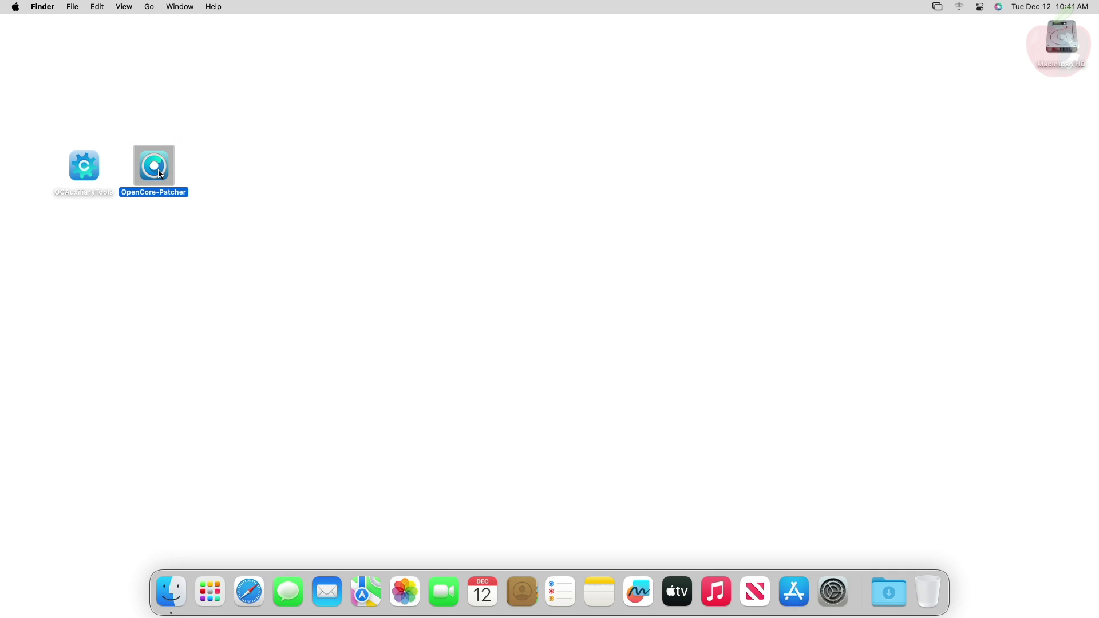
{"action": "right_click", "coordinate": [161, 174]}
{"action": "left_click", "coordinate": [172, 174]}
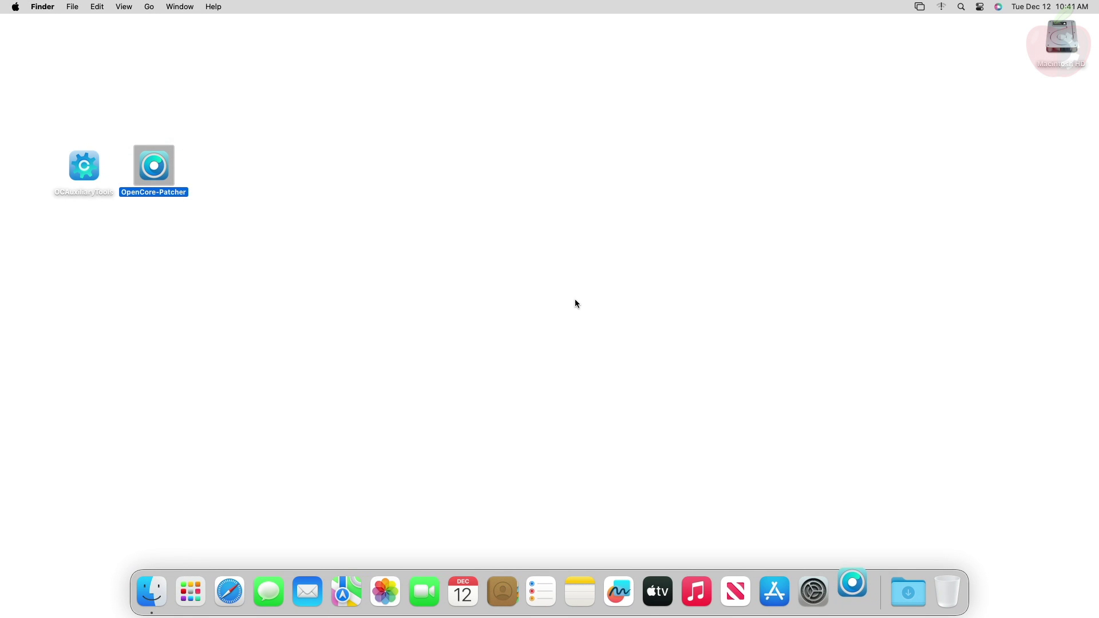
Start Post-Install Root Patching and agree to relaunch the patcher as root
{"action": "left_click", "coordinate": [640, 256]}
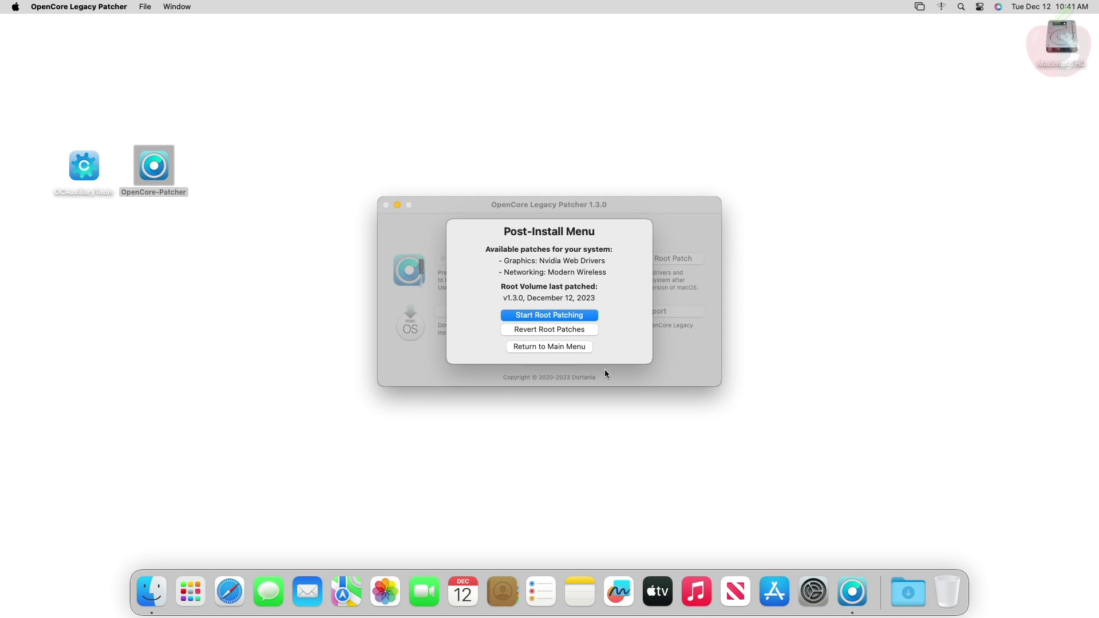
{"action": "left_click", "coordinate": [581, 313]}
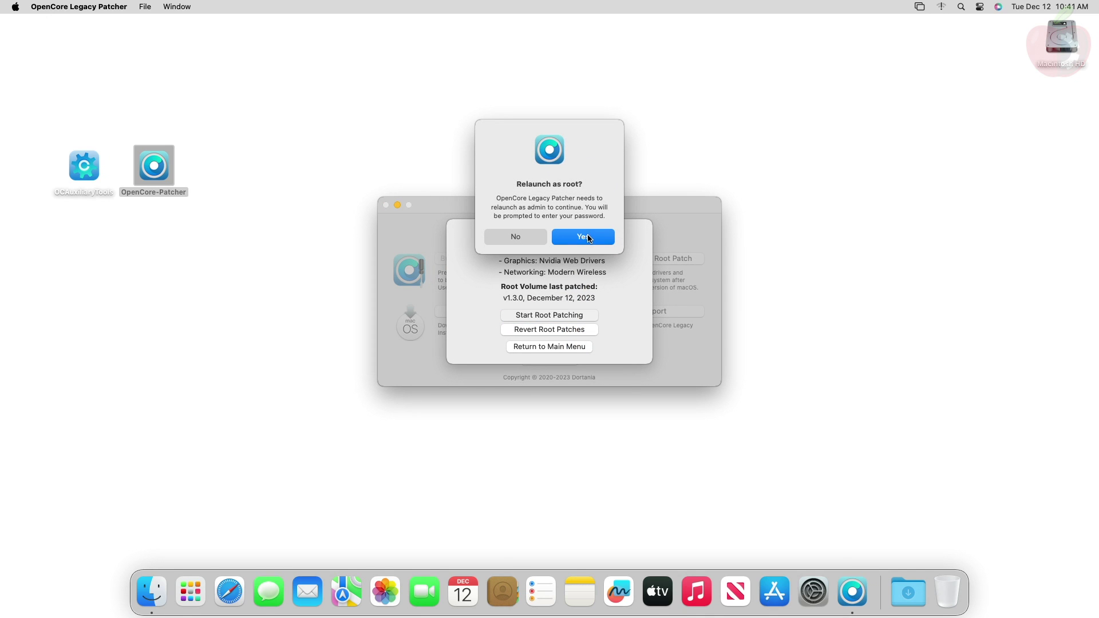
{"action": "left_click", "coordinate": [588, 238]}
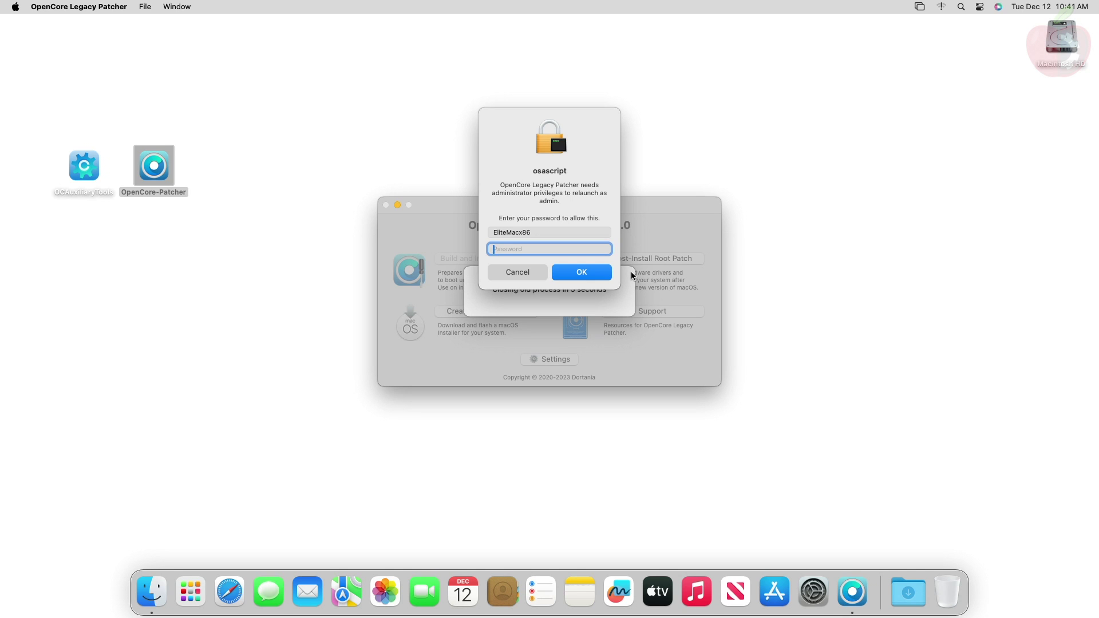
Enter the administrator password so the patcher relaunches as root and installs the patches
{"action": "type", "text": "•••••"}
{"action": "key", "text": "Return"}
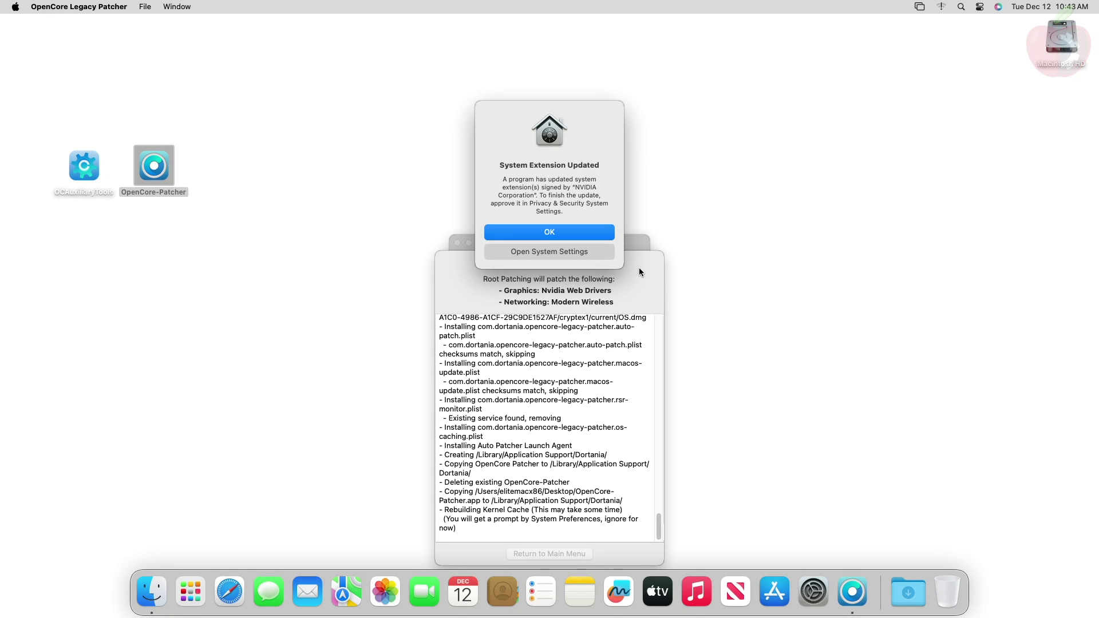
Allow the NVIDIA Corporation system extension in Privacy & Security, confirming with the password
{"action": "left_click", "coordinate": [612, 256]}
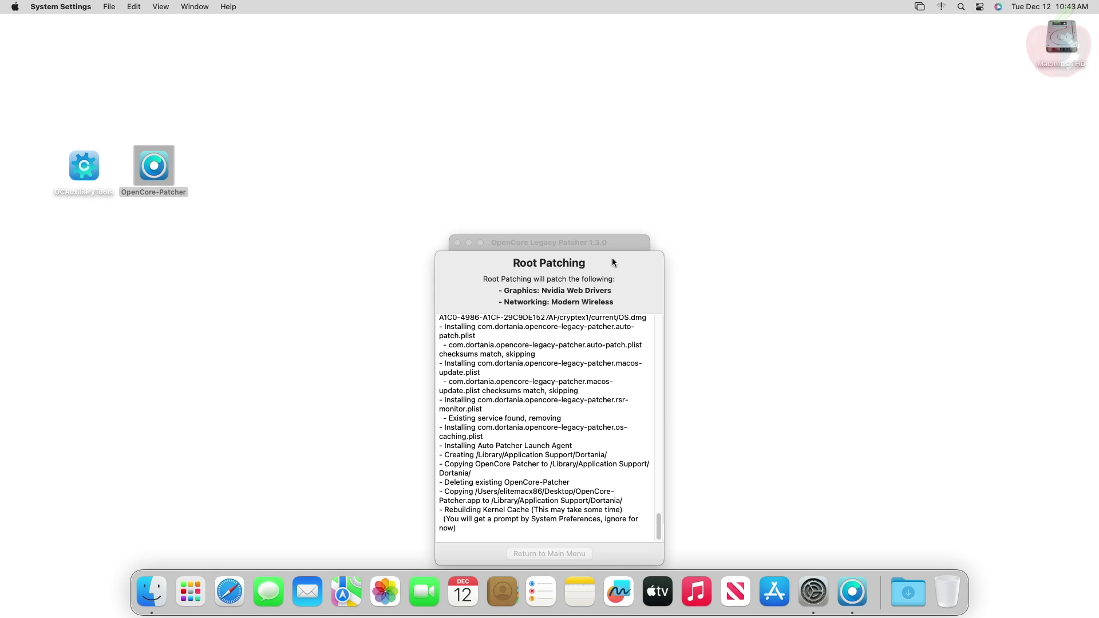
{"action": "left_click", "coordinate": [721, 315]}
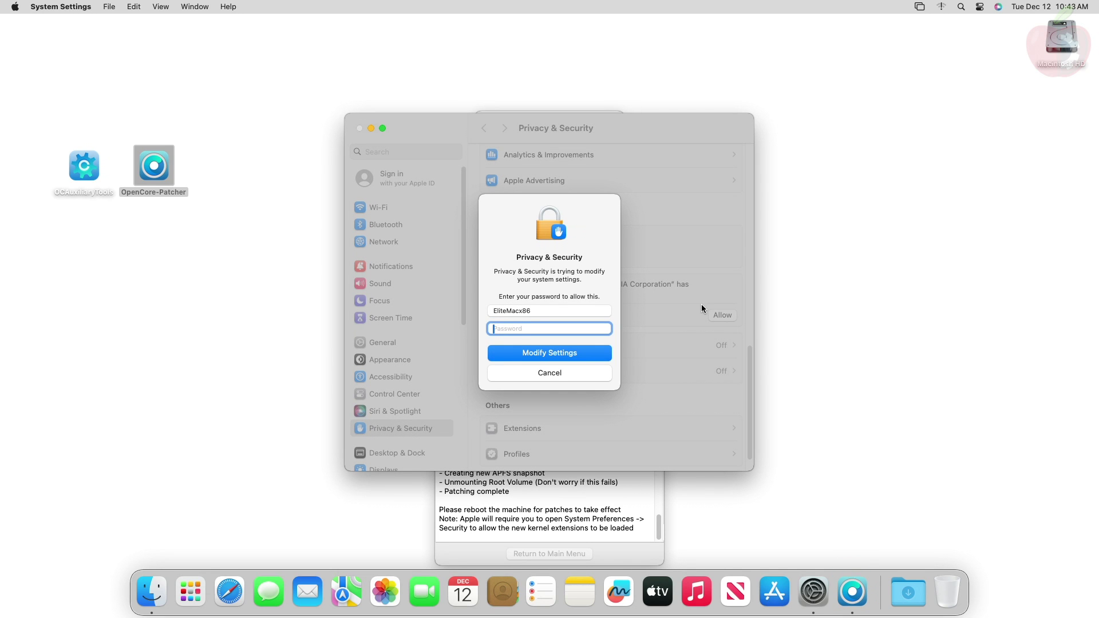
{"action": "type", "text": "****"}
{"action": "key", "text": "Return"}
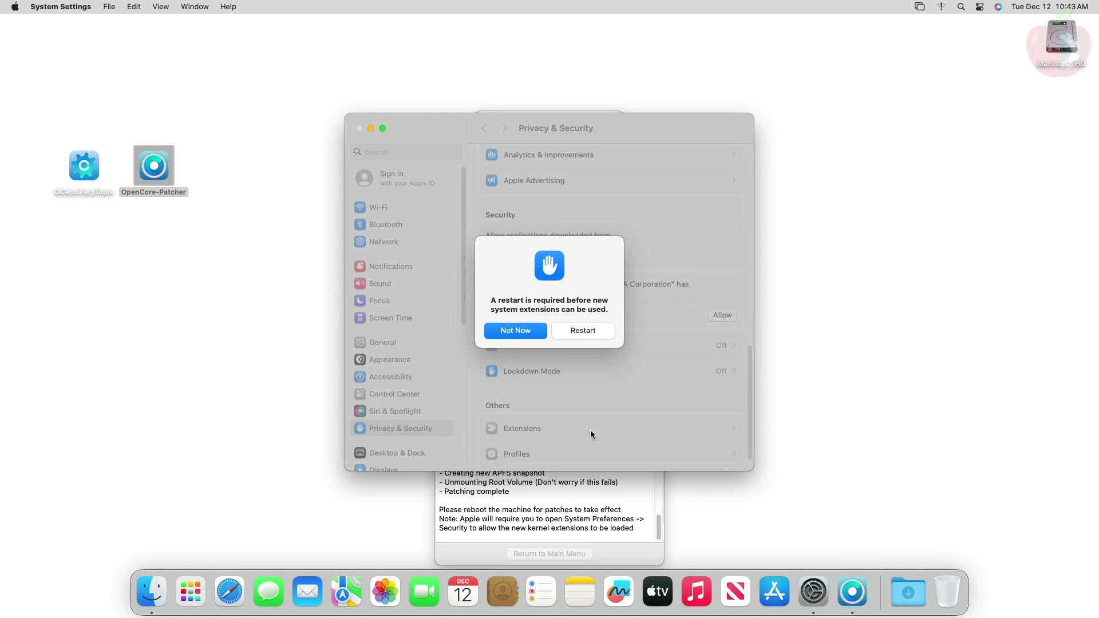
Postpone the reboot, return to the patcher's main menu and dismiss its Dock menu
{"action": "left_click", "coordinate": [630, 552]}
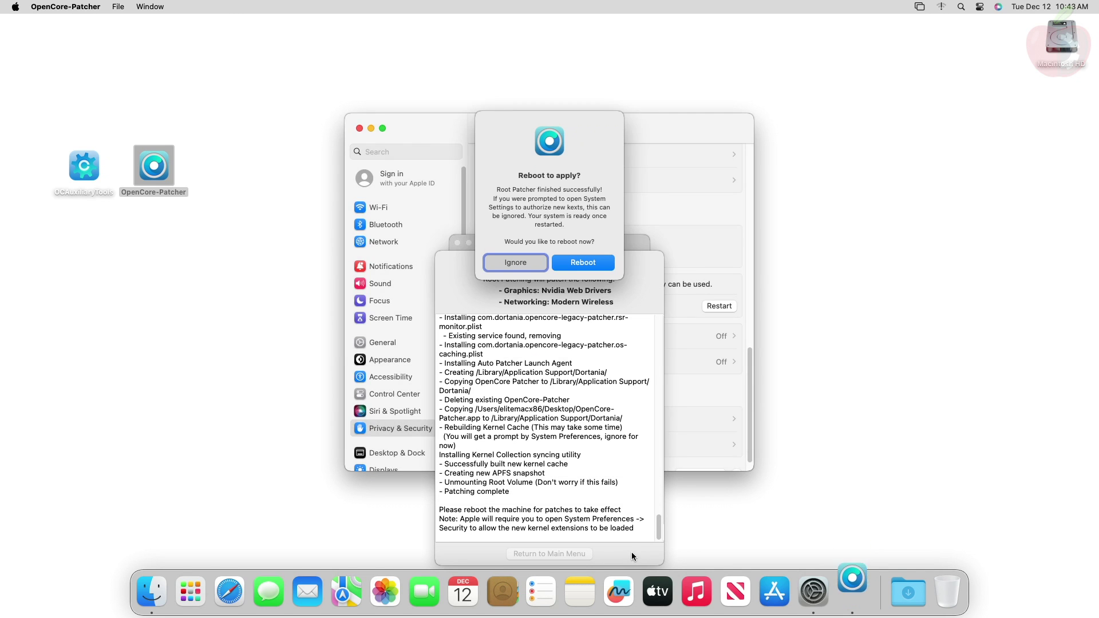
{"action": "left_click", "coordinate": [504, 262]}
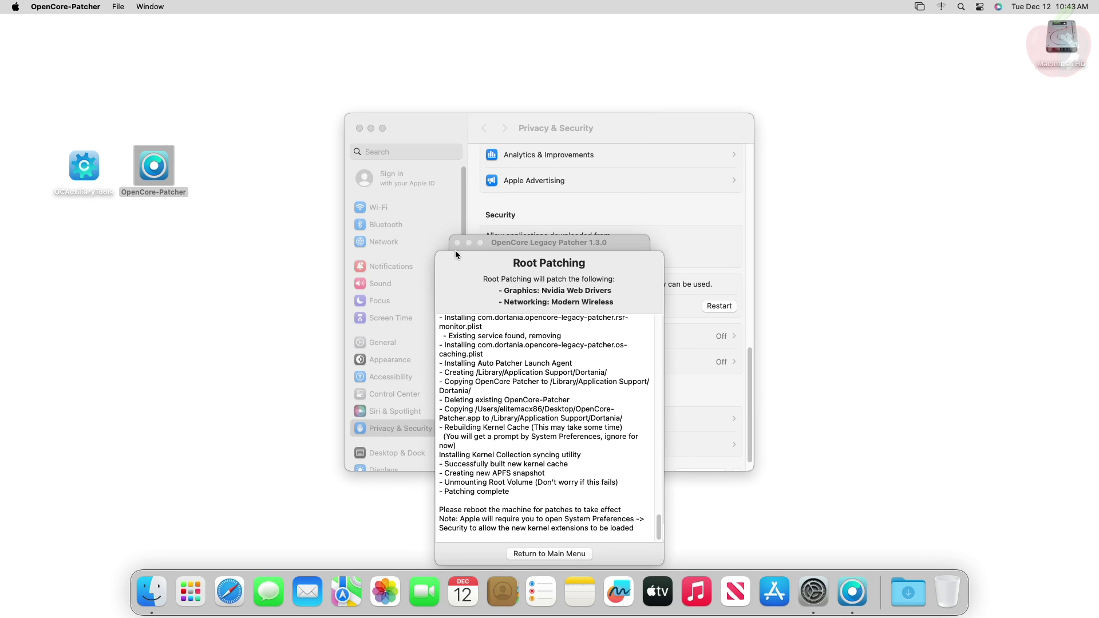
{"action": "left_click", "coordinate": [562, 553]}
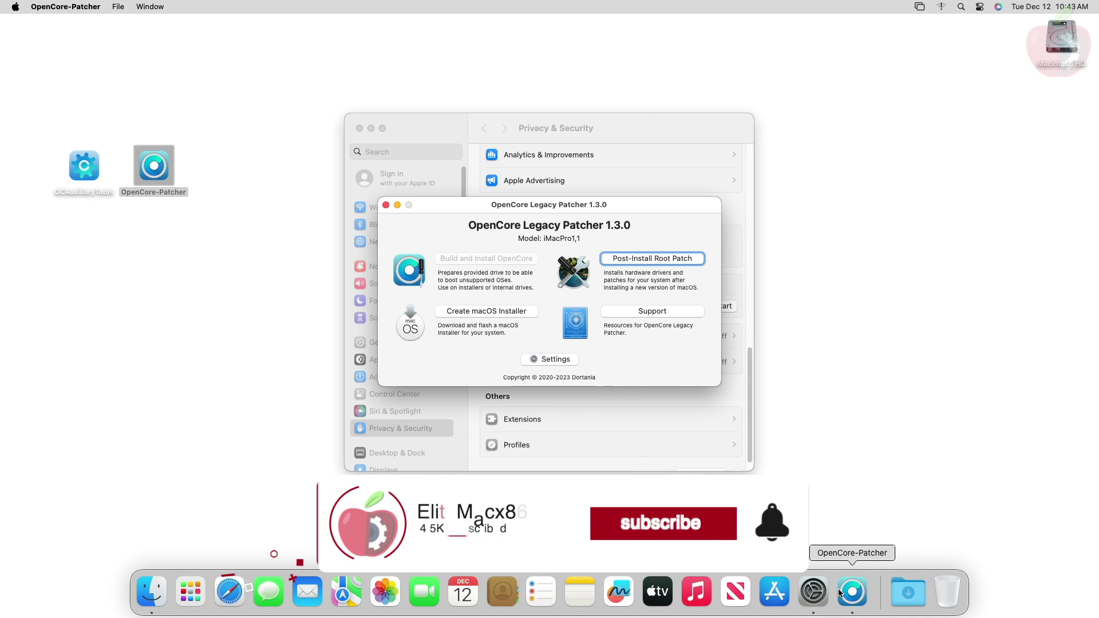
{"action": "right_click", "coordinate": [839, 592]}
{"action": "left_click", "coordinate": [833, 544]}
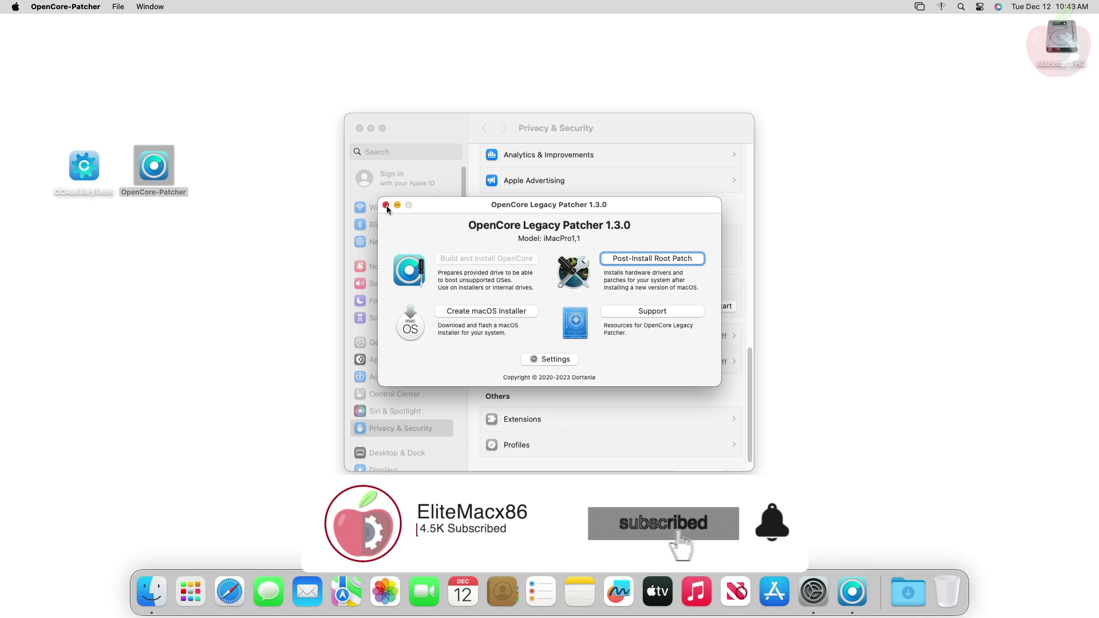
Close the patcher and, after restarting, step through OpenCore picker entries to Macintosh HD
{"action": "left_click", "coordinate": [386, 205]}
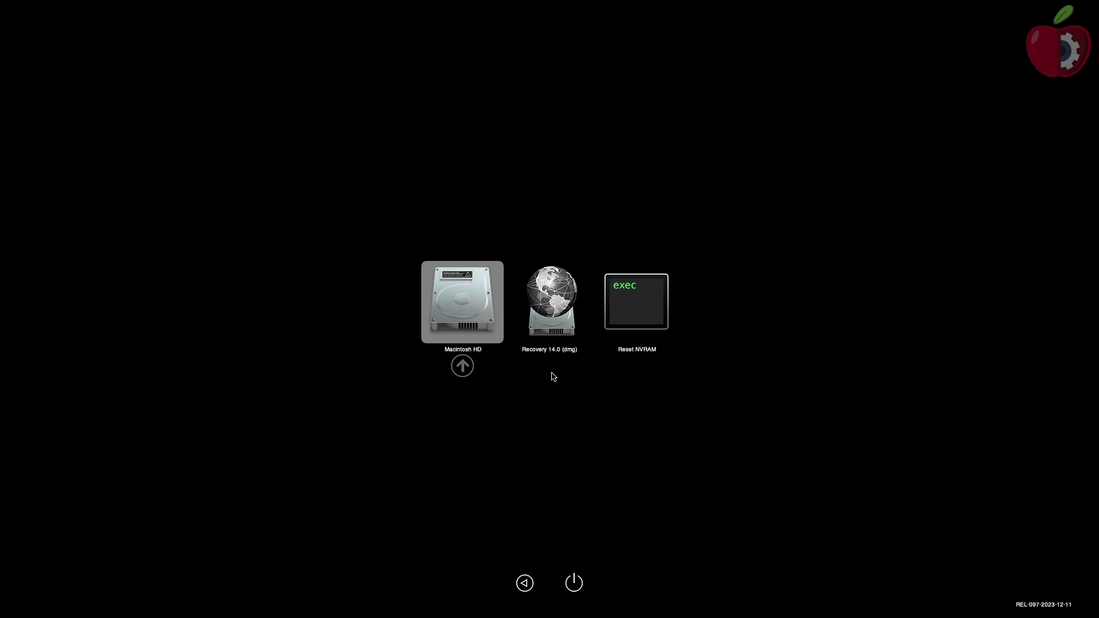
{"action": "key", "text": "Right"}
{"action": "key", "text": "Right"}
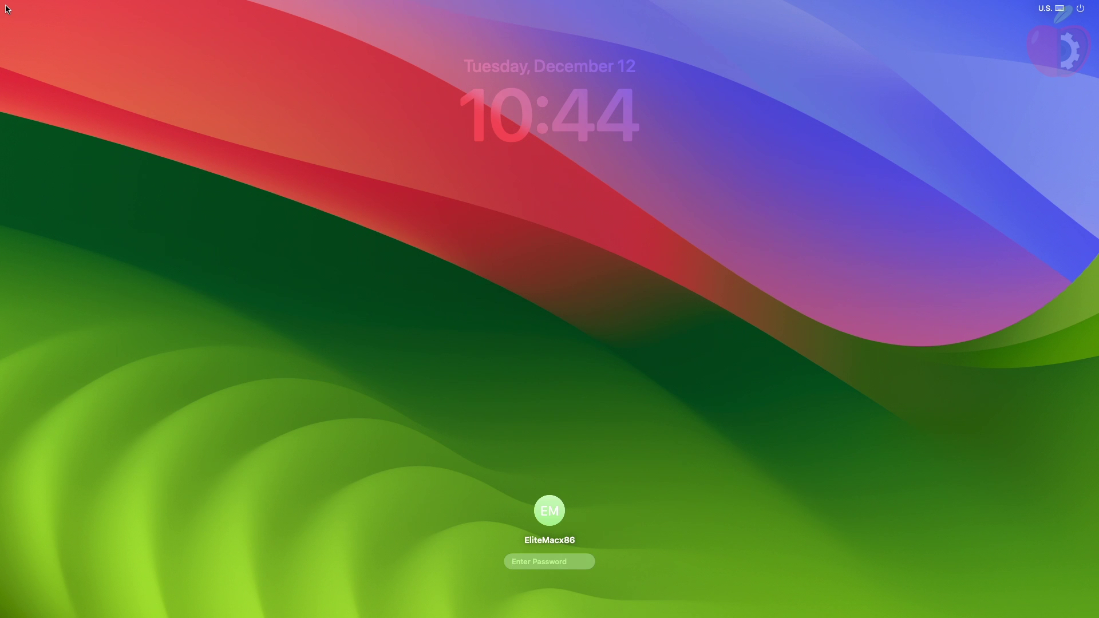
Log in with the account password and quit System Settings
{"action": "type", "text": "••••"}
{"action": "key", "text": "Return"}
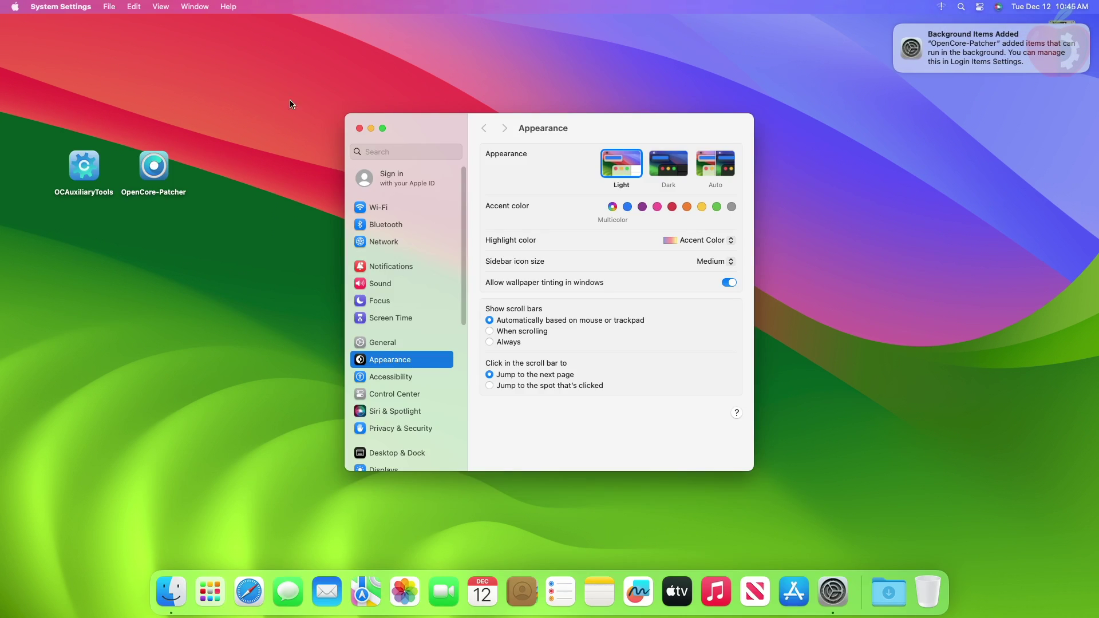
{"action": "left_click", "coordinate": [79, 6]}
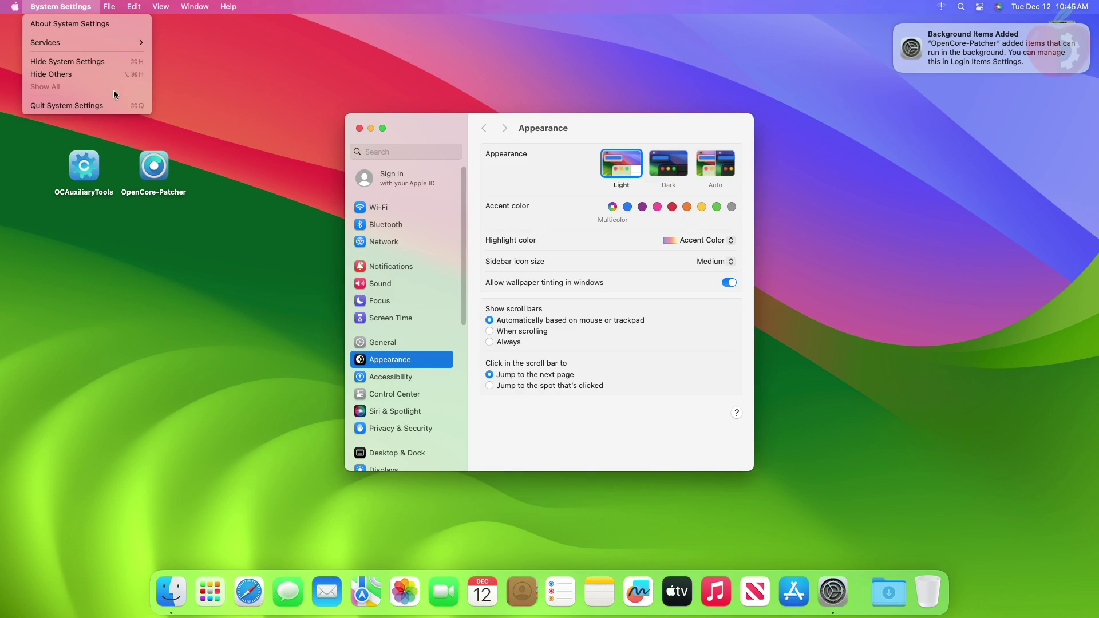
{"action": "left_click", "coordinate": [119, 108]}
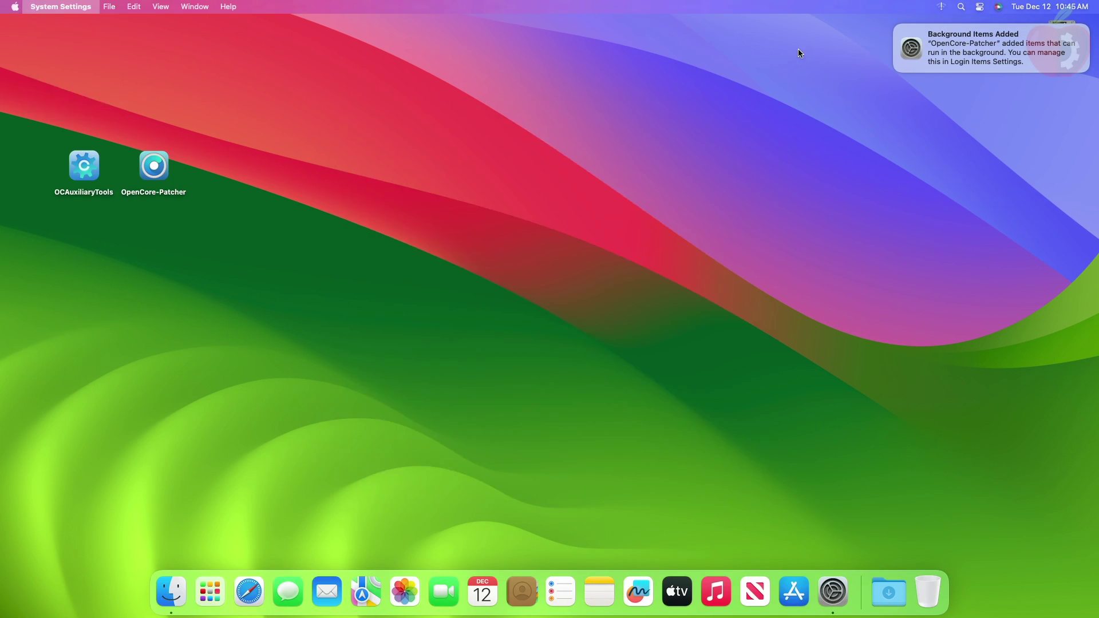
Dismiss the Background Items notification and clean up the desktop icons
{"action": "left_click", "coordinate": [896, 26]}
{"action": "right_click", "coordinate": [478, 169]}
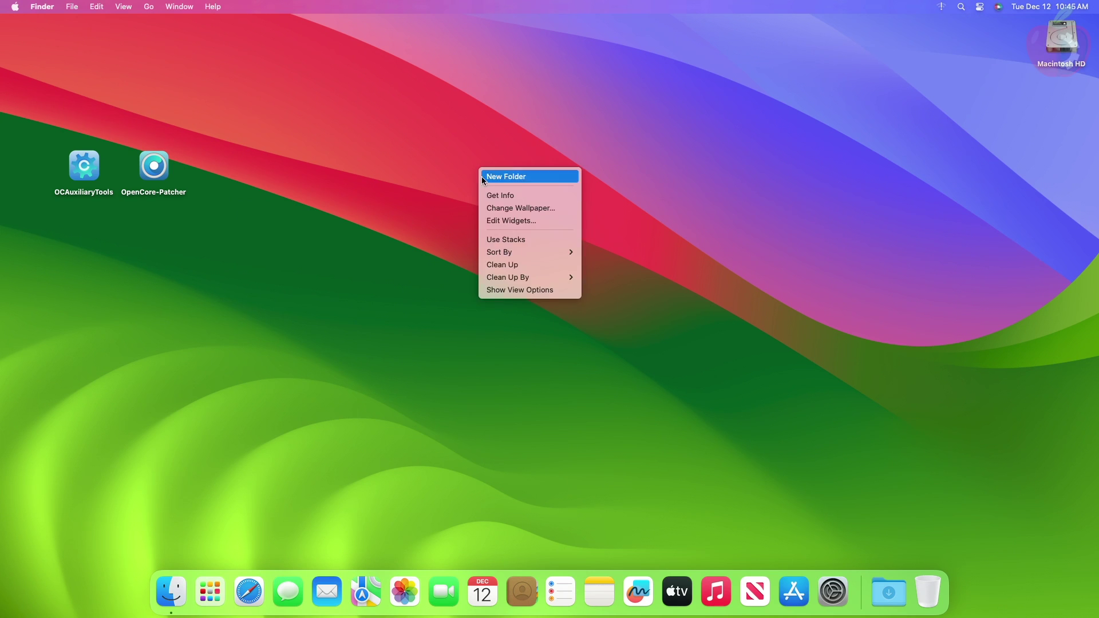
{"action": "left_click", "coordinate": [519, 265]}
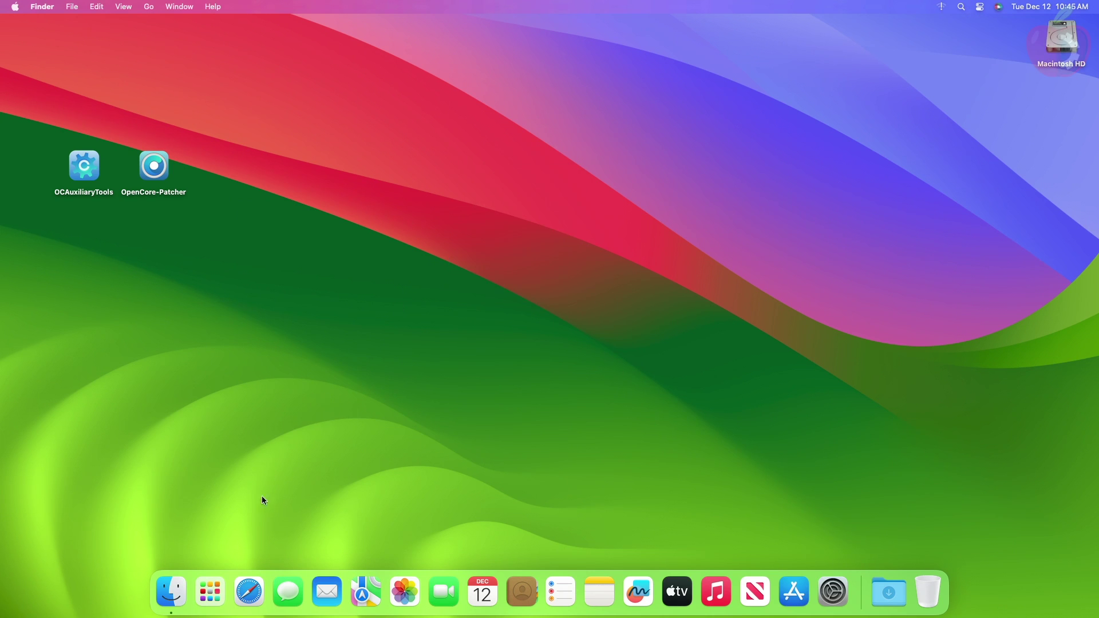
Launch Hackintool from Launchpad, verify GeForce GTX 1070 Ti with Quartz Extreme Yes, then quit
{"action": "left_click", "coordinate": [210, 592]}
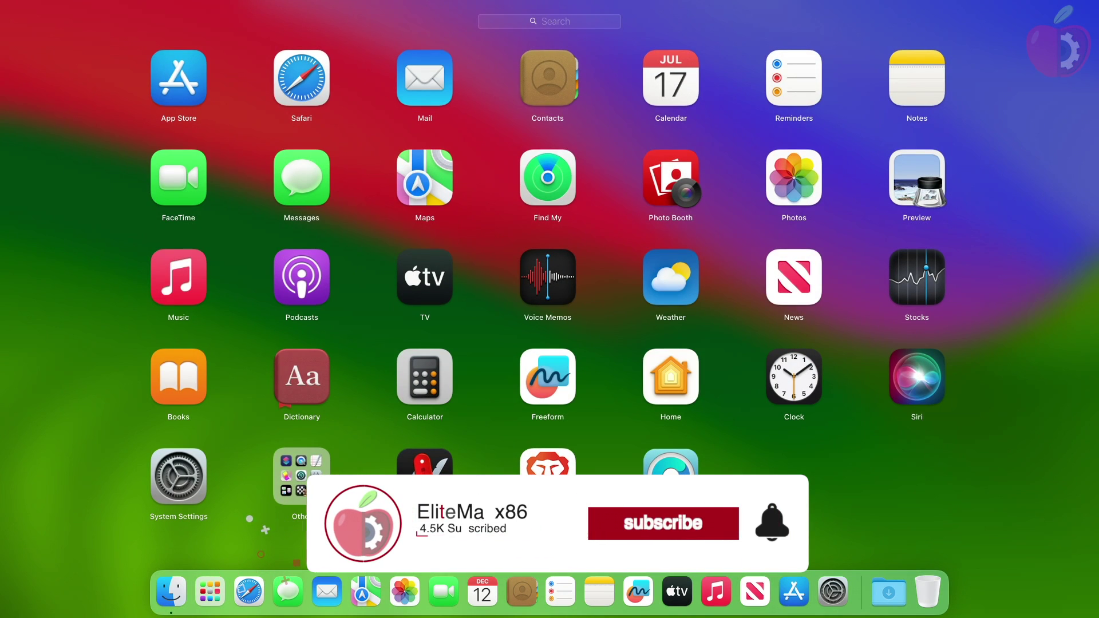
{"action": "left_click", "coordinate": [425, 475]}
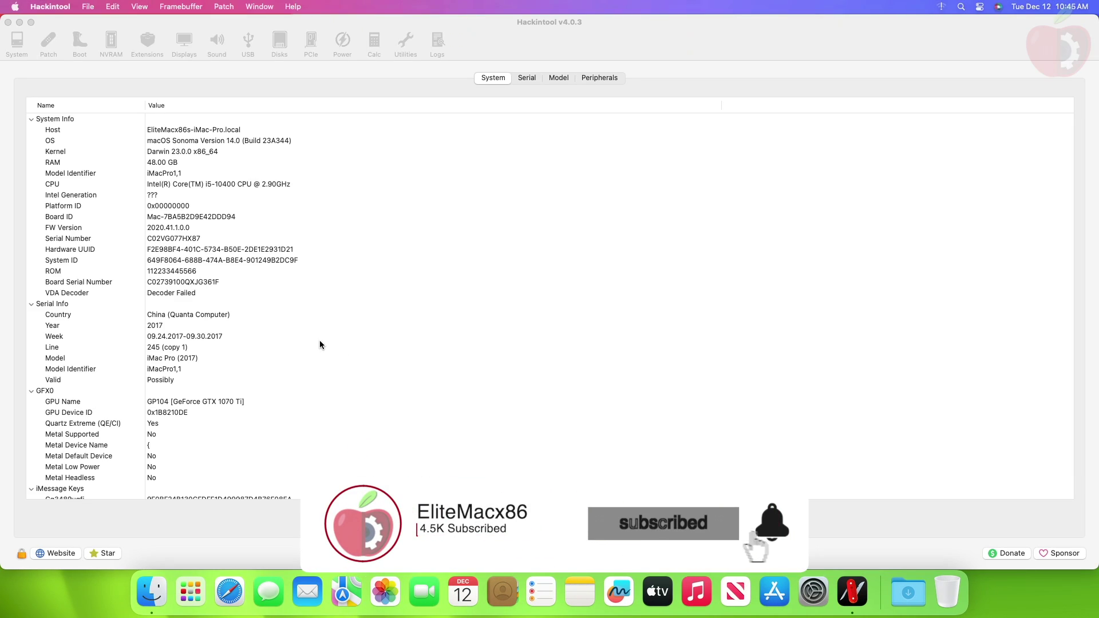
{"action": "left_click", "coordinate": [171, 400]}
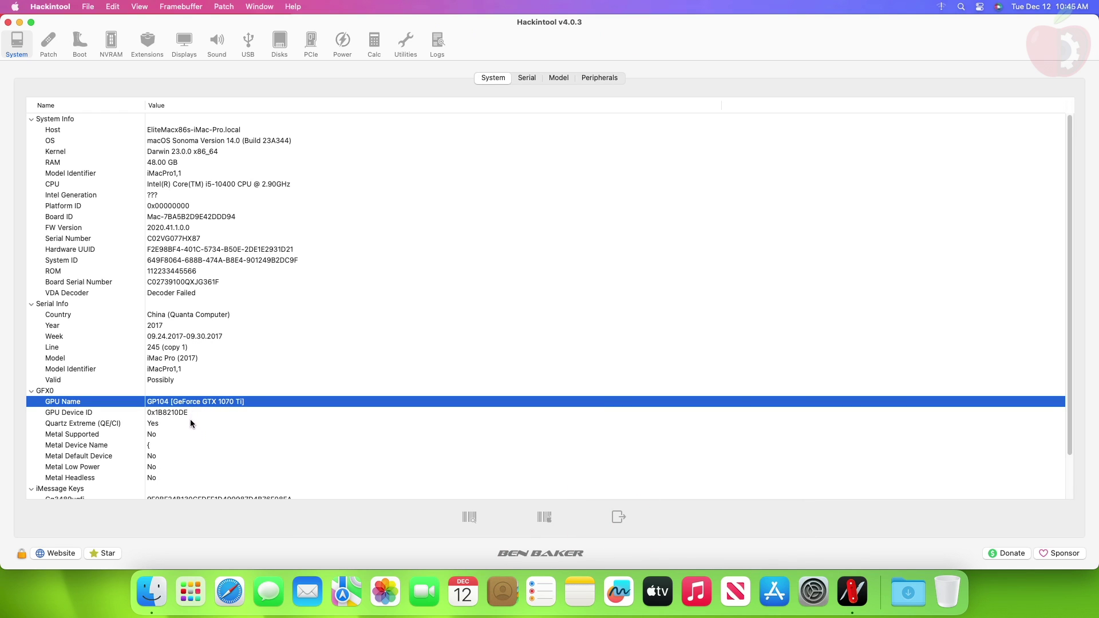
{"action": "left_click", "coordinate": [174, 423]}
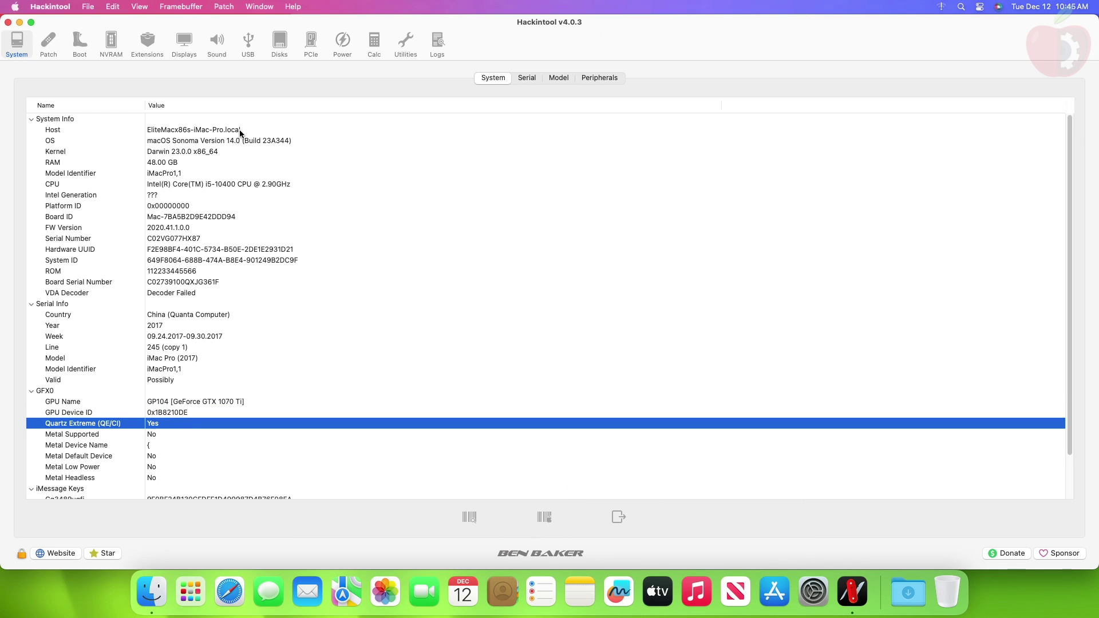
{"action": "key", "text": "super+q"}
Show About This Mac and highlight the NVIDIA GeForce GTX 1070 Ti 8 GB graphics entry
{"action": "left_click", "coordinate": [4, 6]}
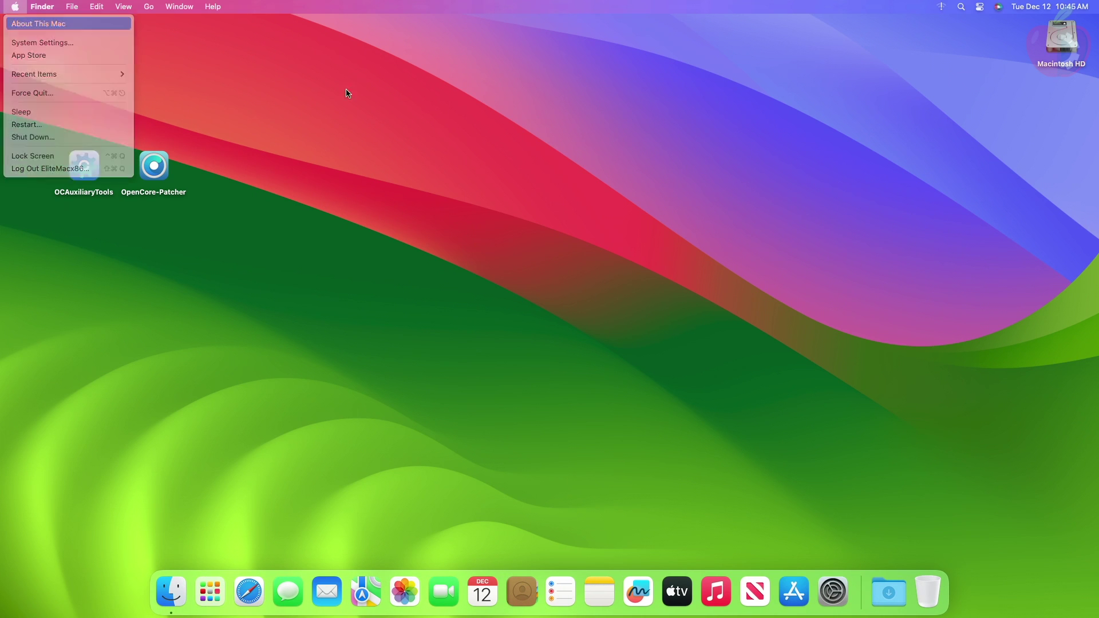
{"action": "key", "text": "Return"}
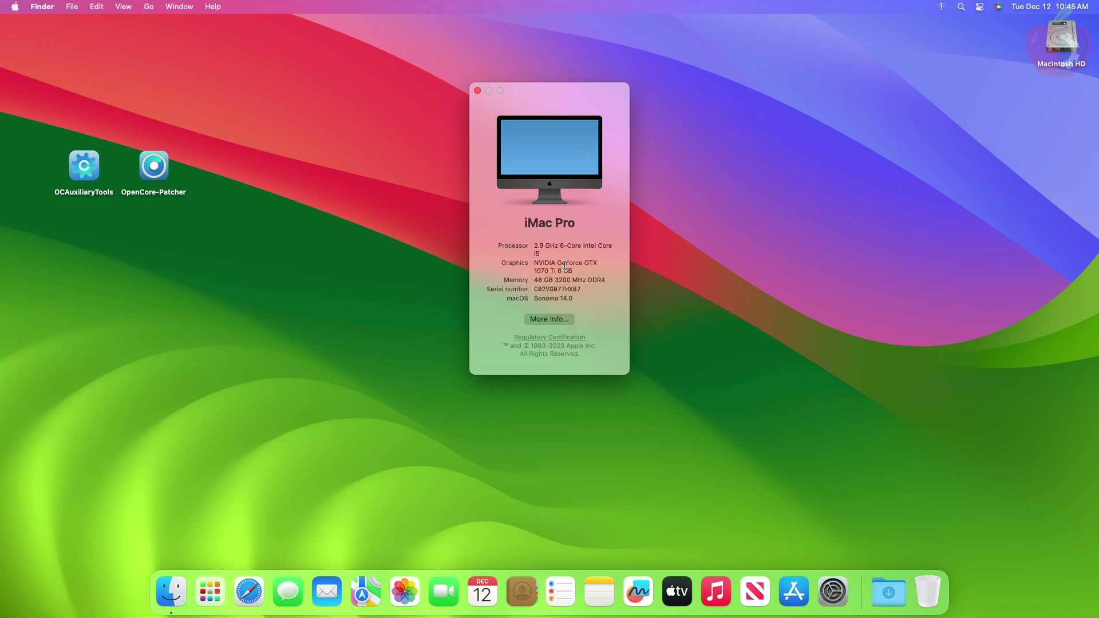
{"action": "triple_click", "coordinate": [566, 266]}
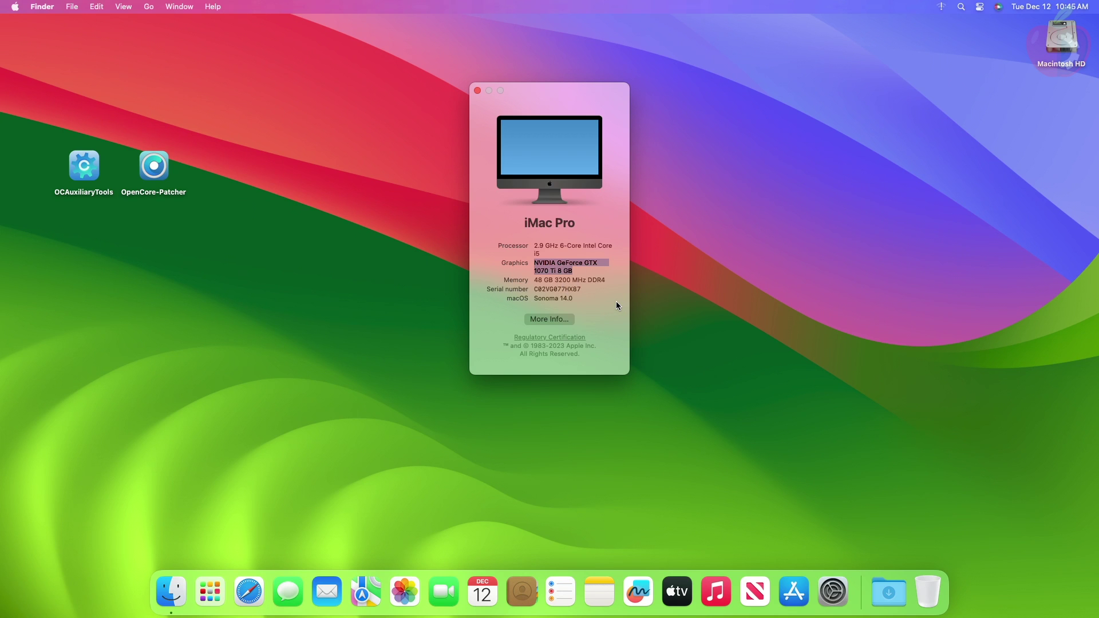
Open System Information via Spotlight search 'syst' and view the Graphics/Displays details
{"action": "key", "text": "super+space"}
{"action": "type", "text": "s"}
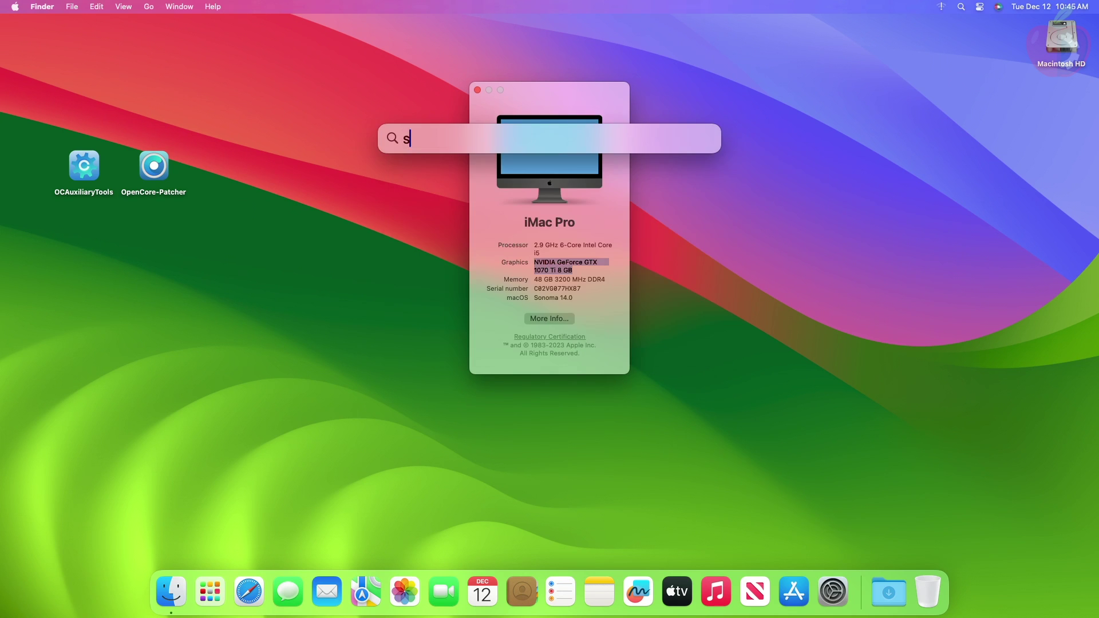
{"action": "type", "text": "yst"}
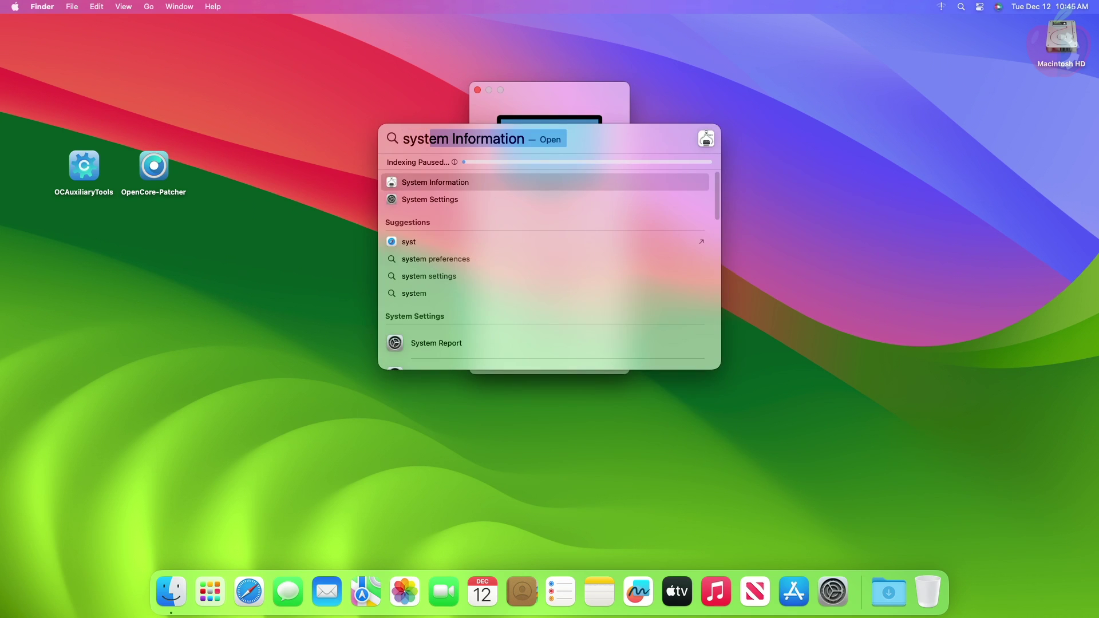
{"action": "key", "text": "Return"}
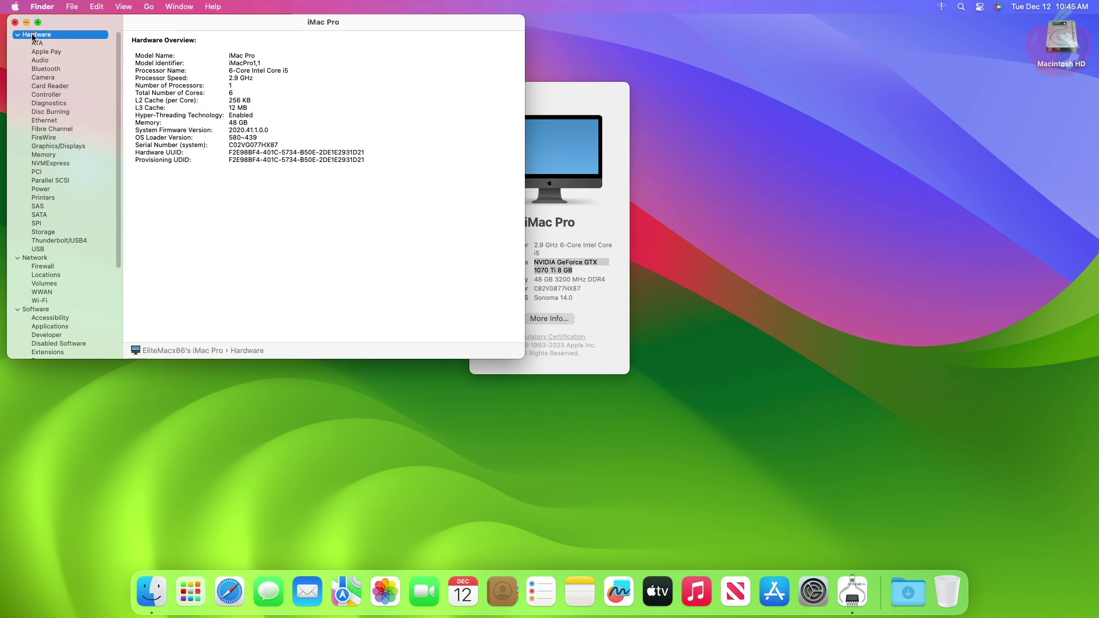
{"action": "left_click", "coordinate": [78, 146]}
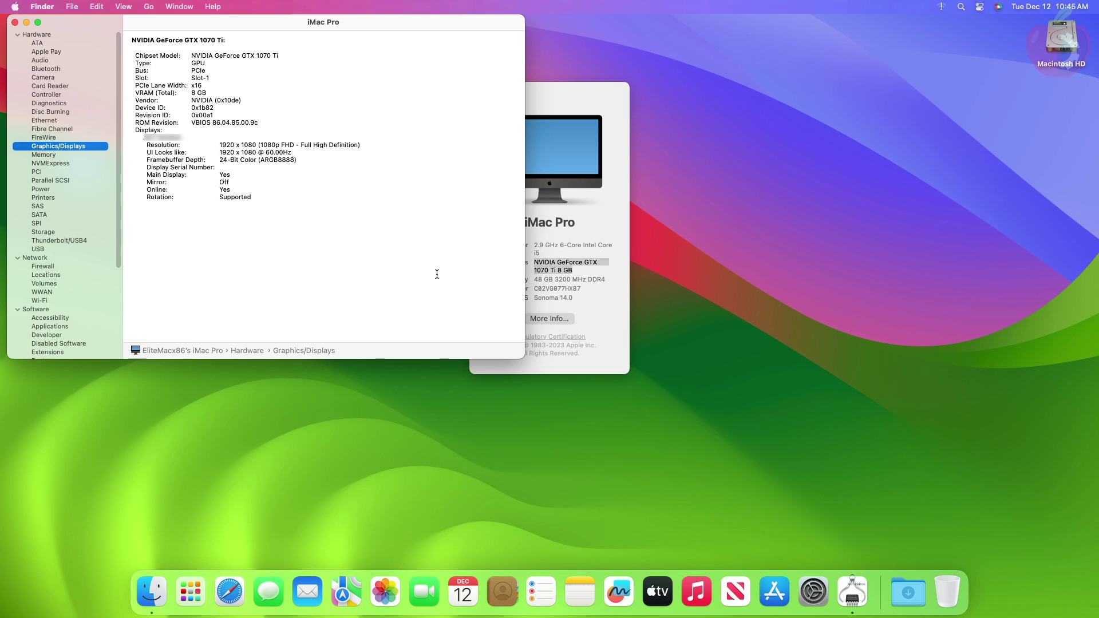
Quit System Information so both it and About This Mac are gone
{"action": "key", "text": "super+q"}
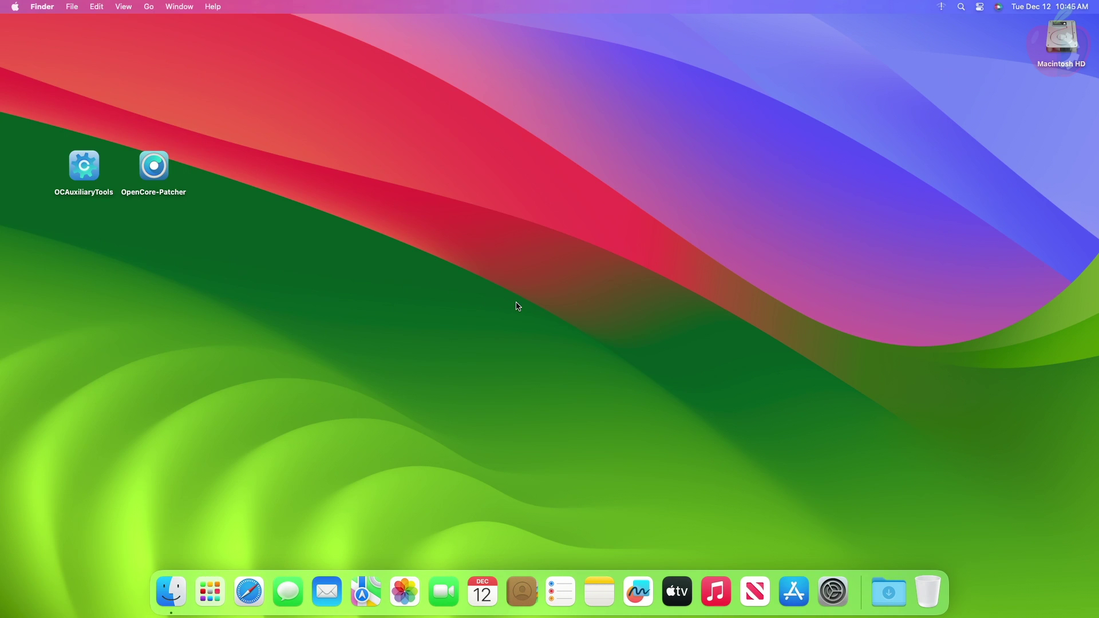